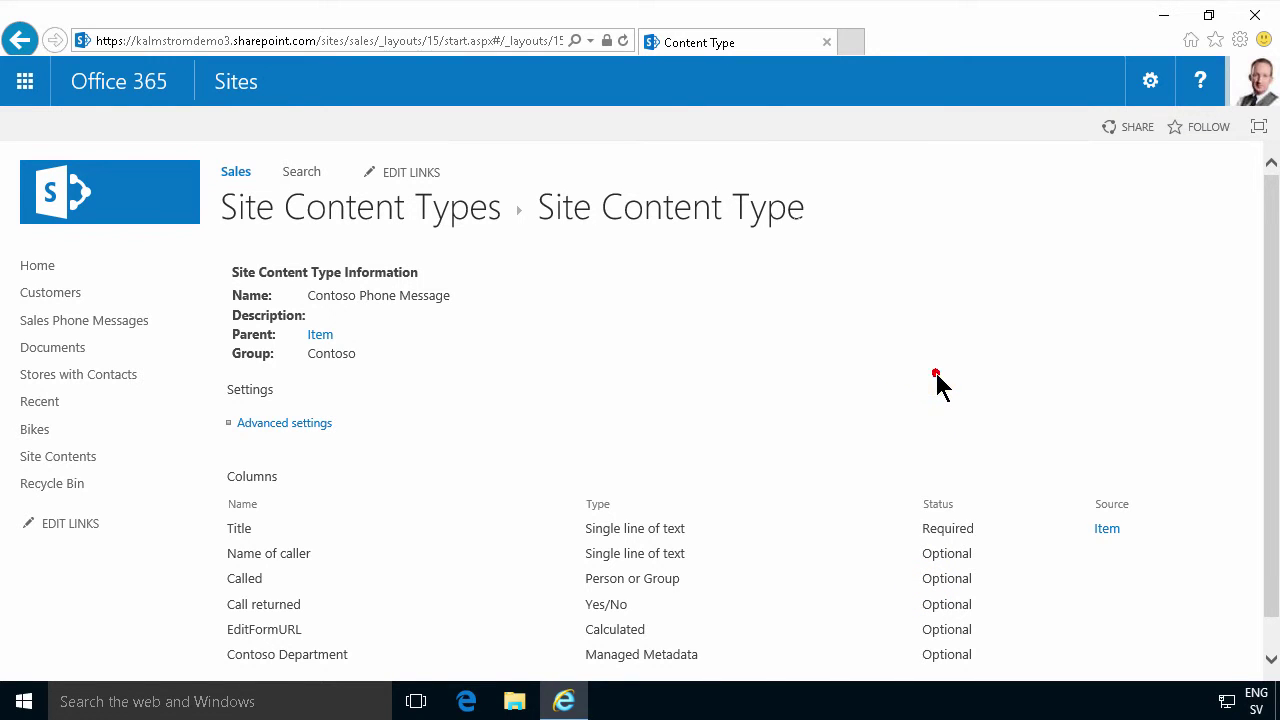
Step: Open the Sales Phone Messages list and glance at its additional views without choosing one
scroll(938, 380, down, 1)
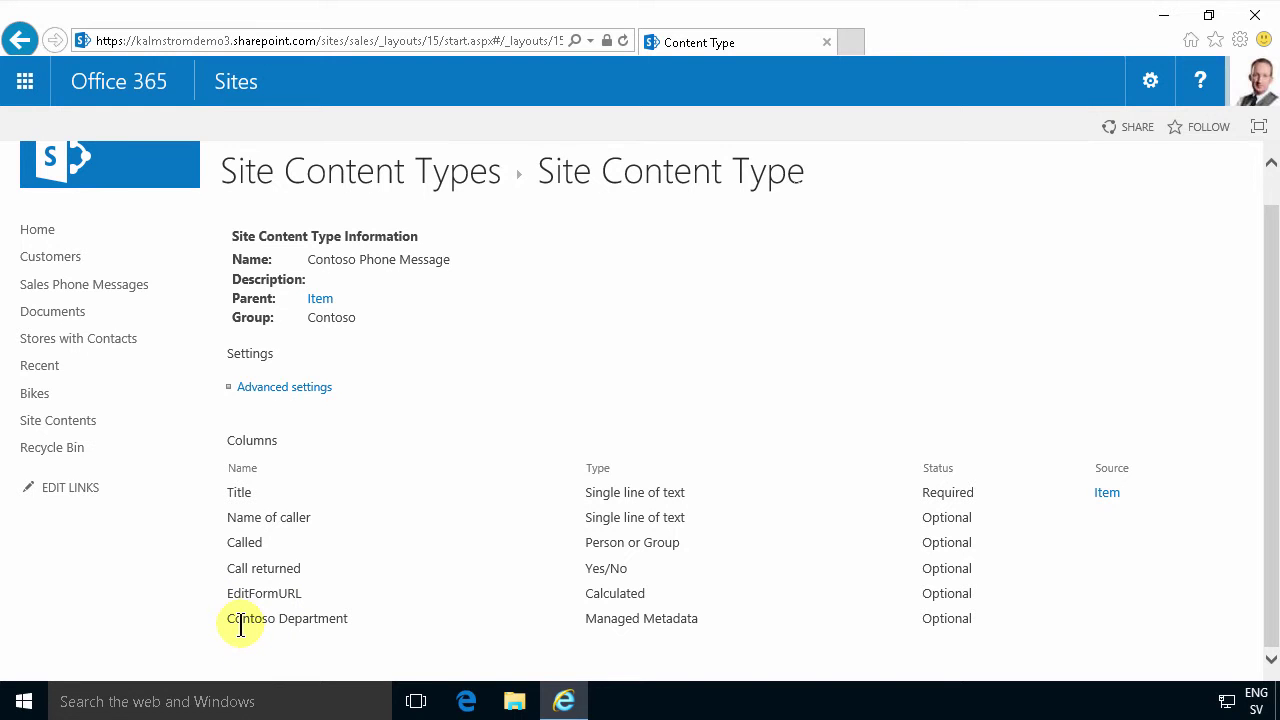
scroll(410, 454, up, 1)
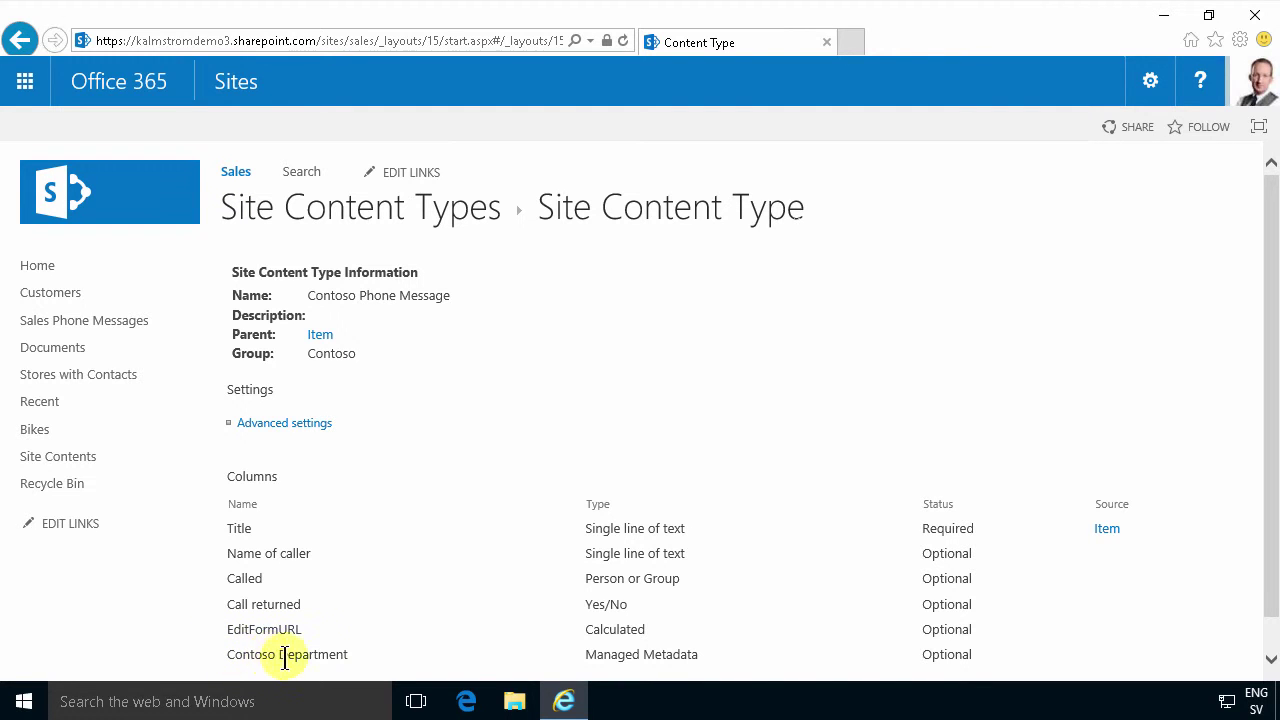
click(400, 447)
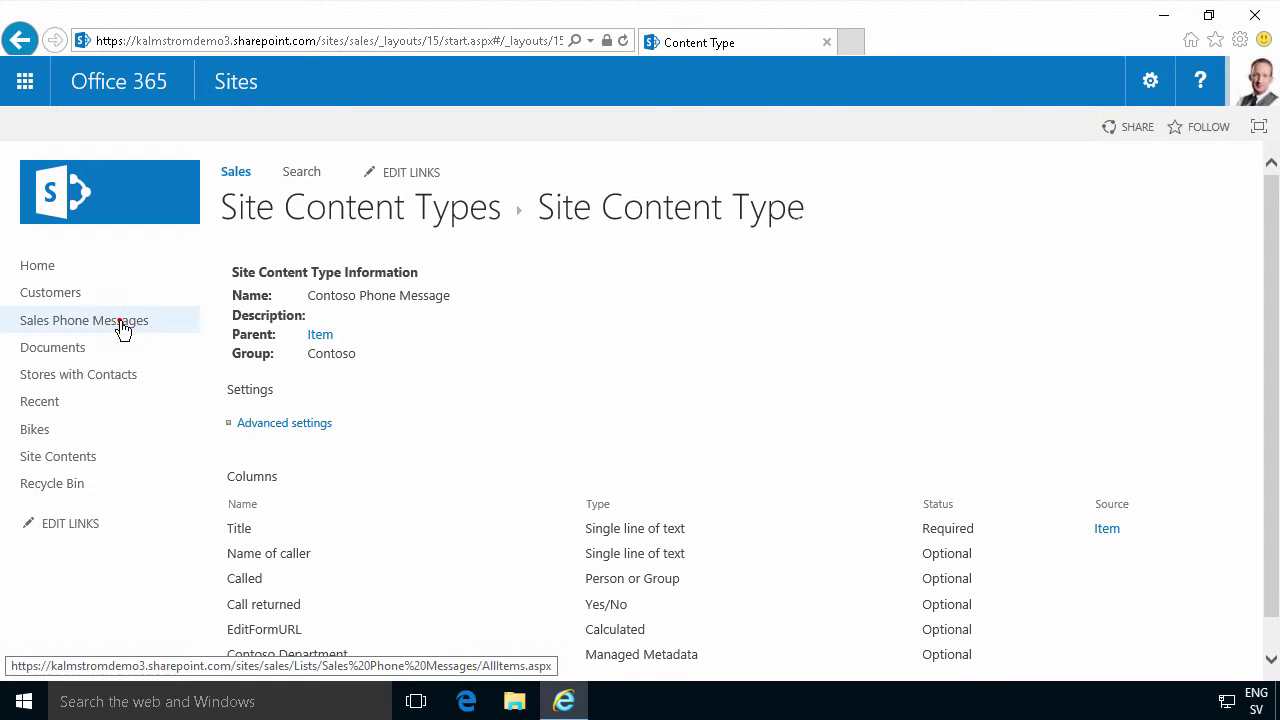
click(123, 325)
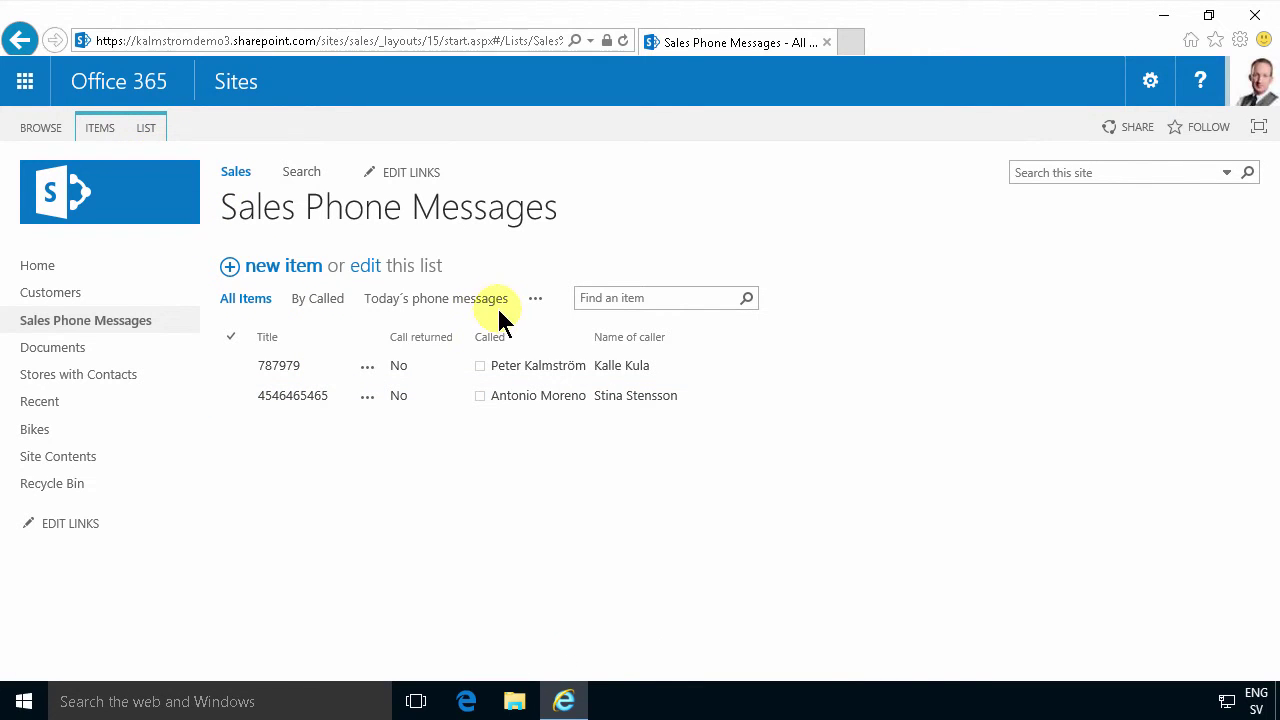
click(535, 298)
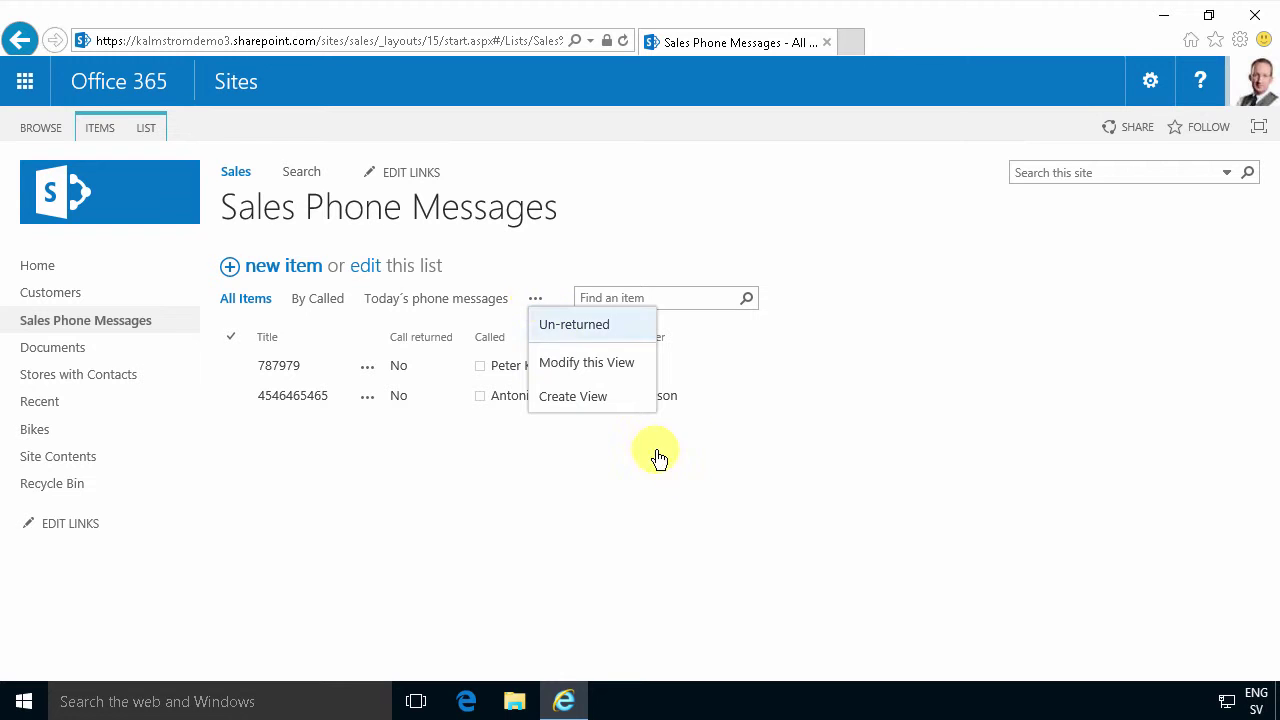
click(708, 530)
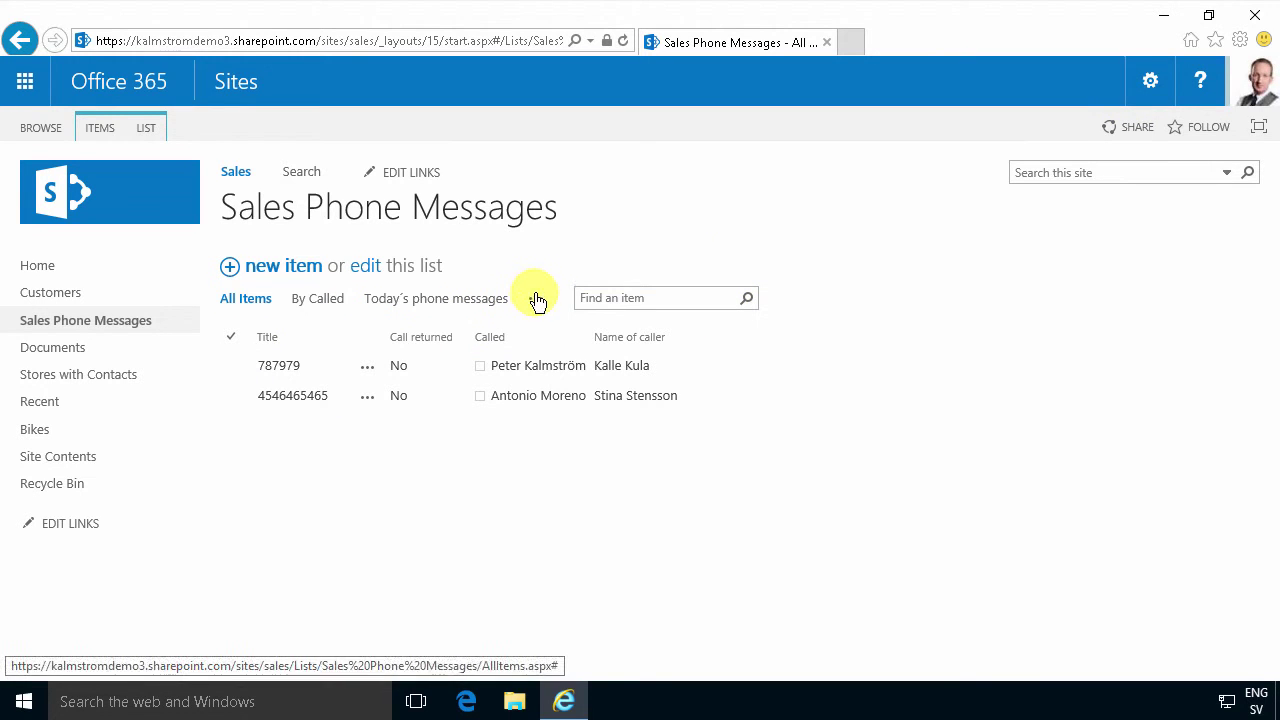
Step: Go through Site Settings to the List Template Gallery
click(1137, 100)
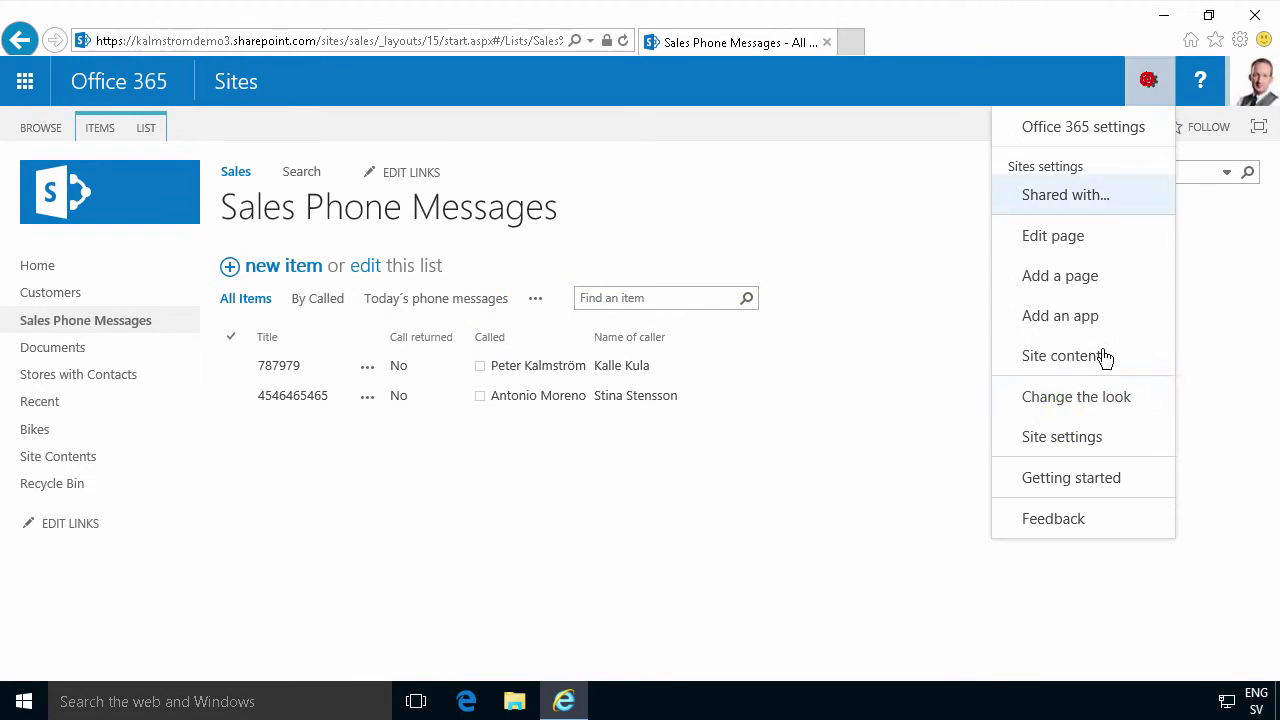
click(1066, 437)
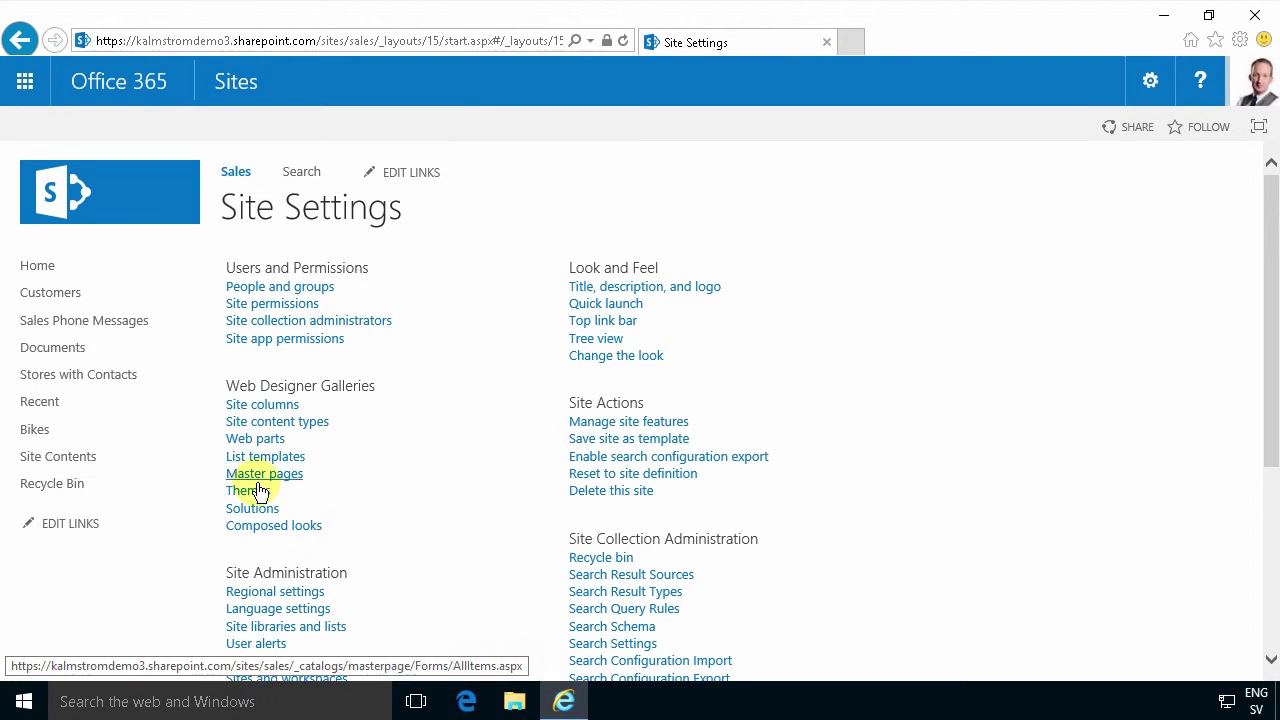
click(265, 459)
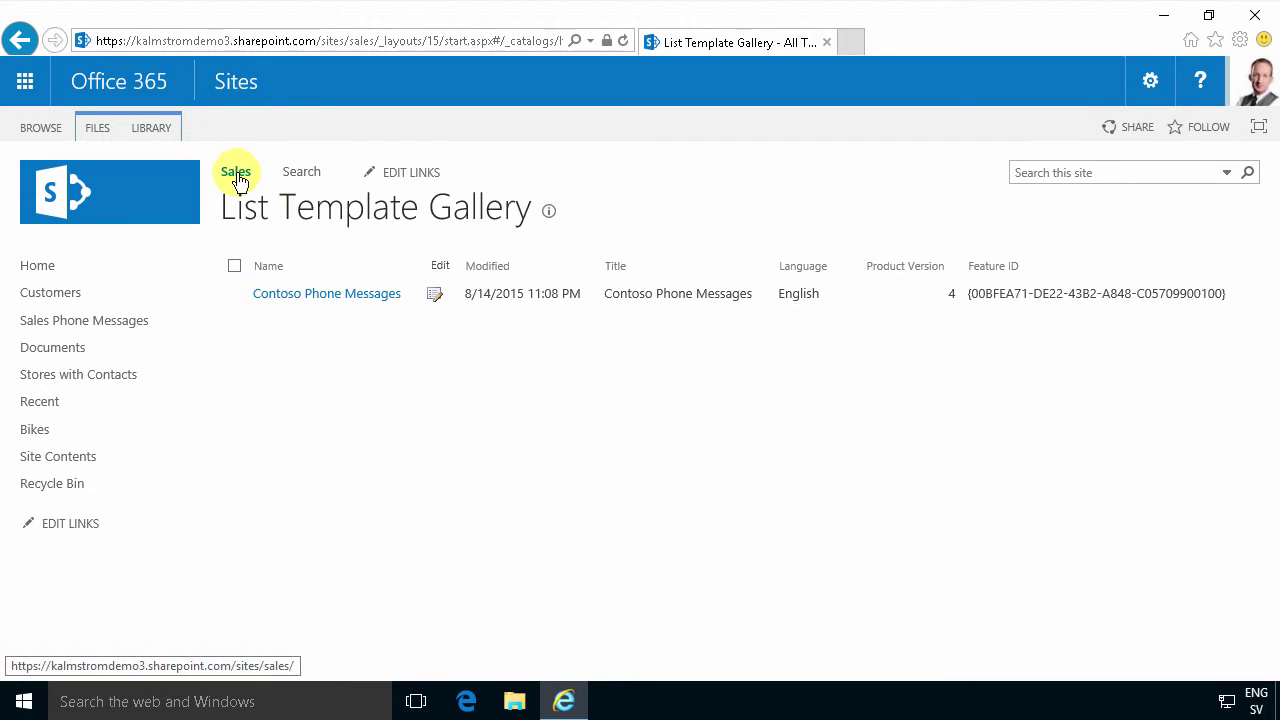
Step: Start a new Sales Phone Messages item tagged with the Sales department, then discard it
click(111, 322)
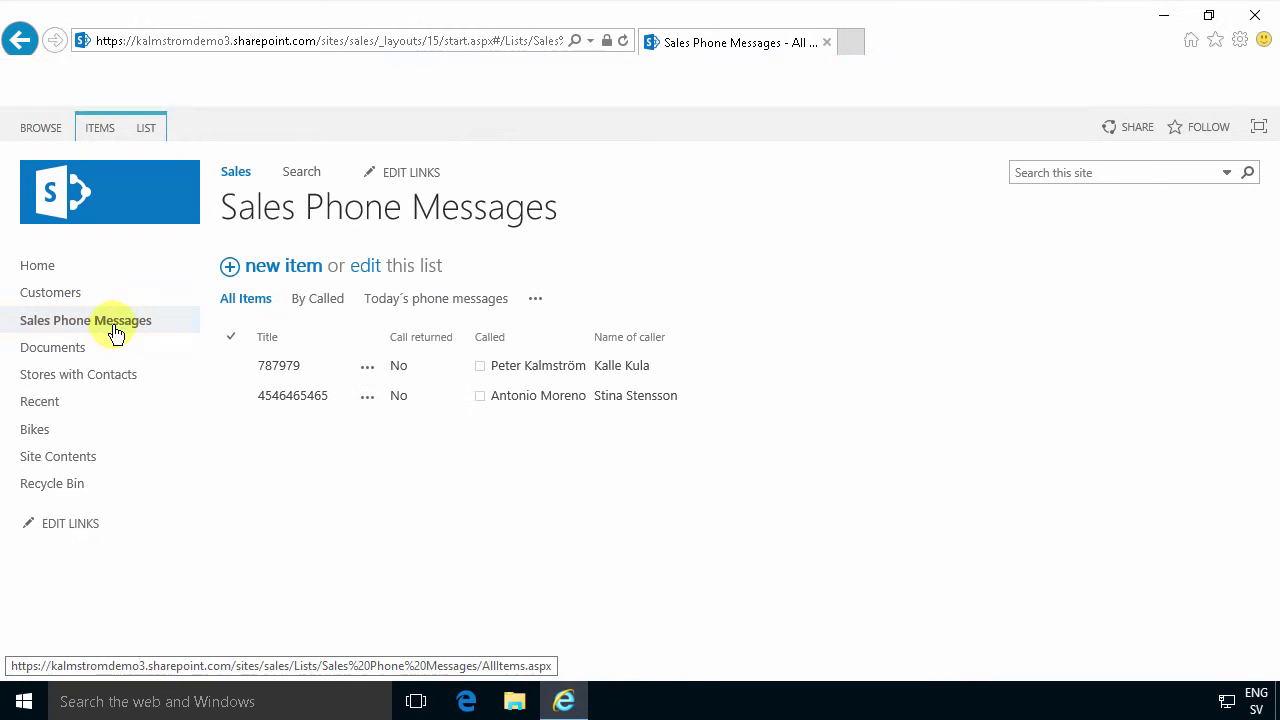
click(285, 267)
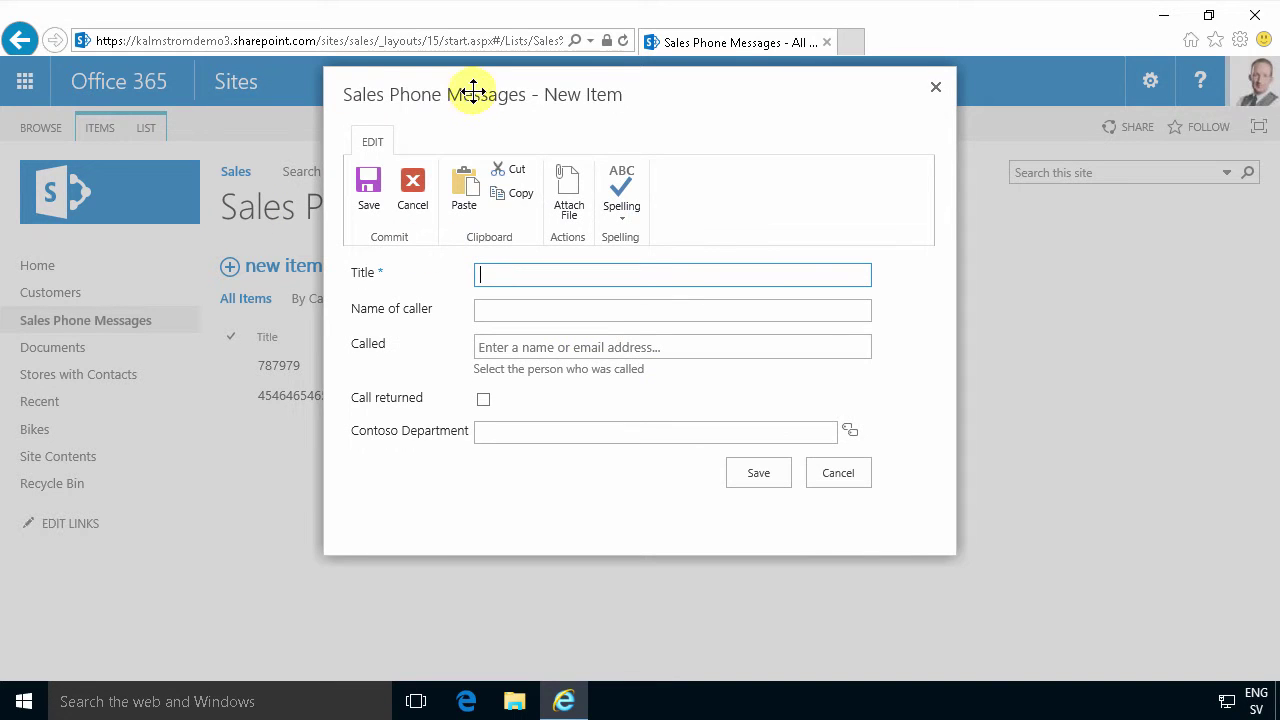
drag(471, 94, 578, 137)
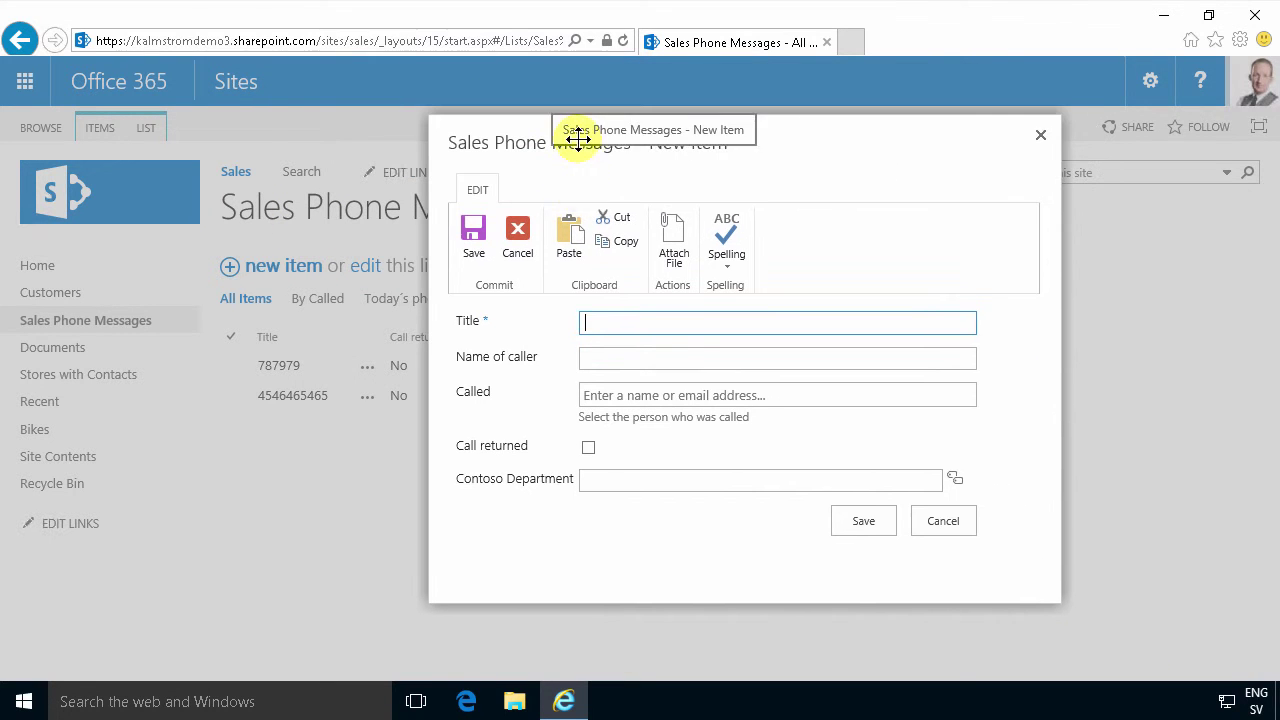
click(621, 478)
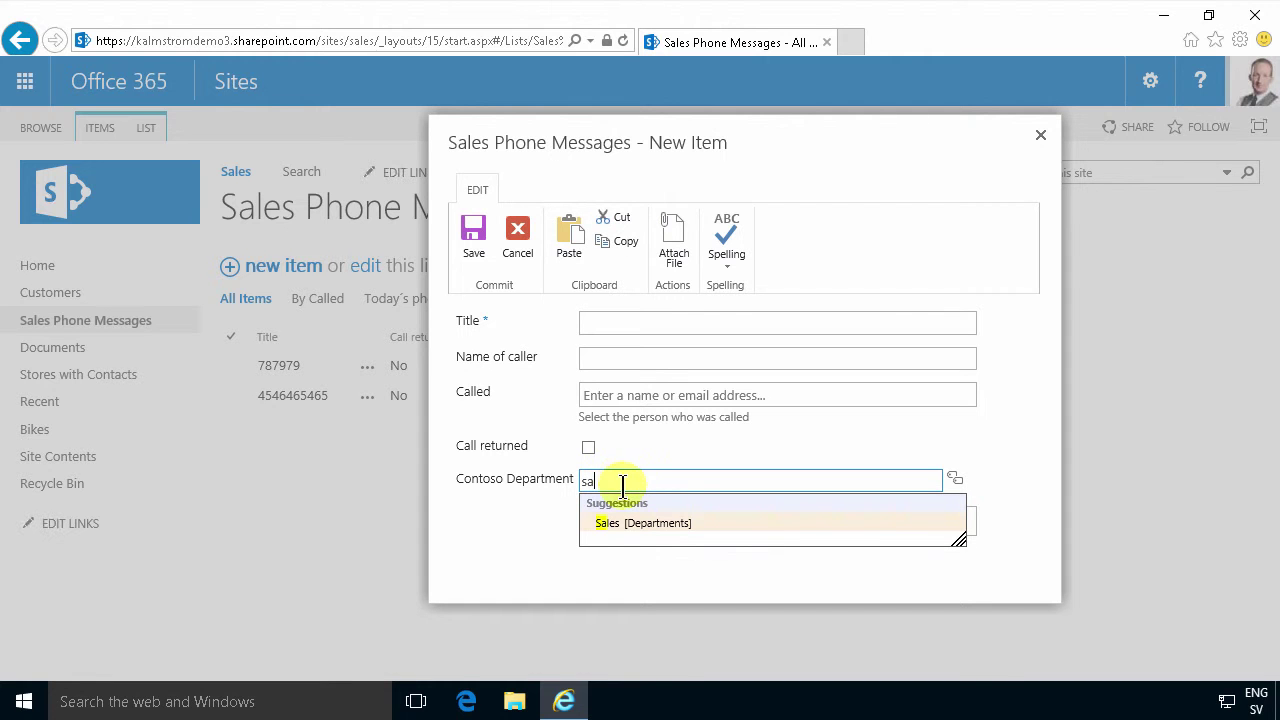
click(659, 524)
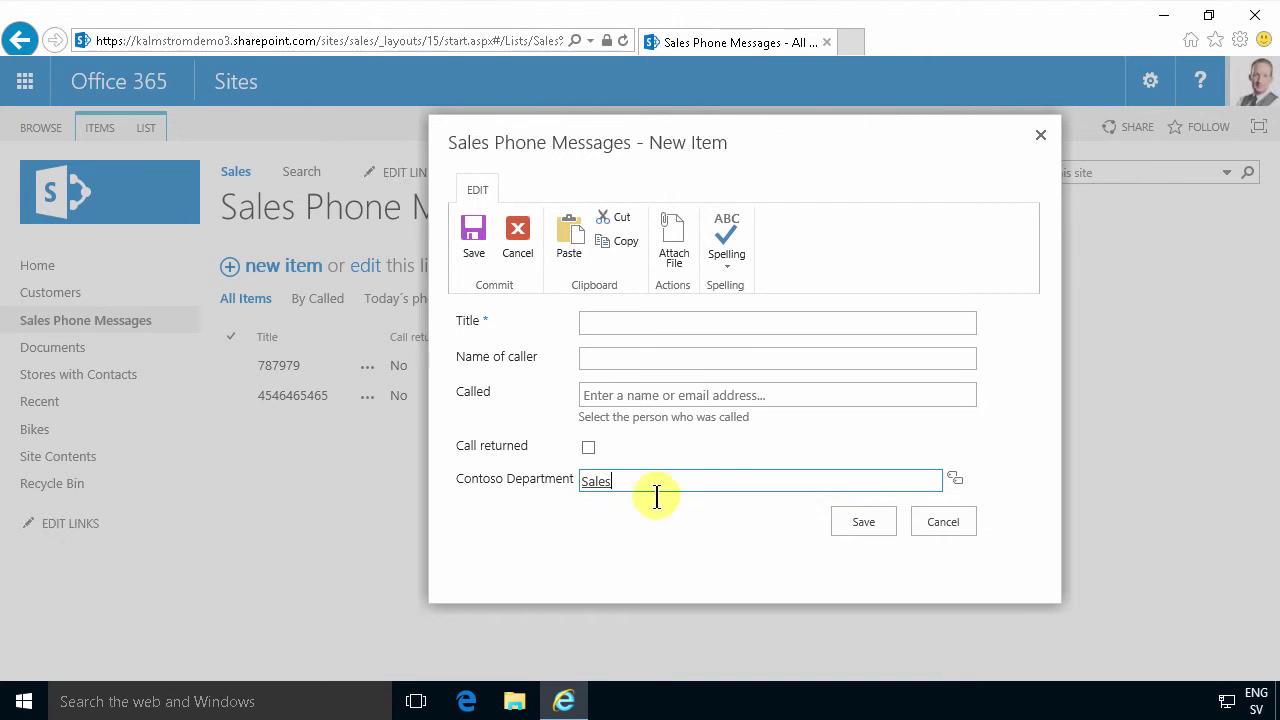
click(942, 522)
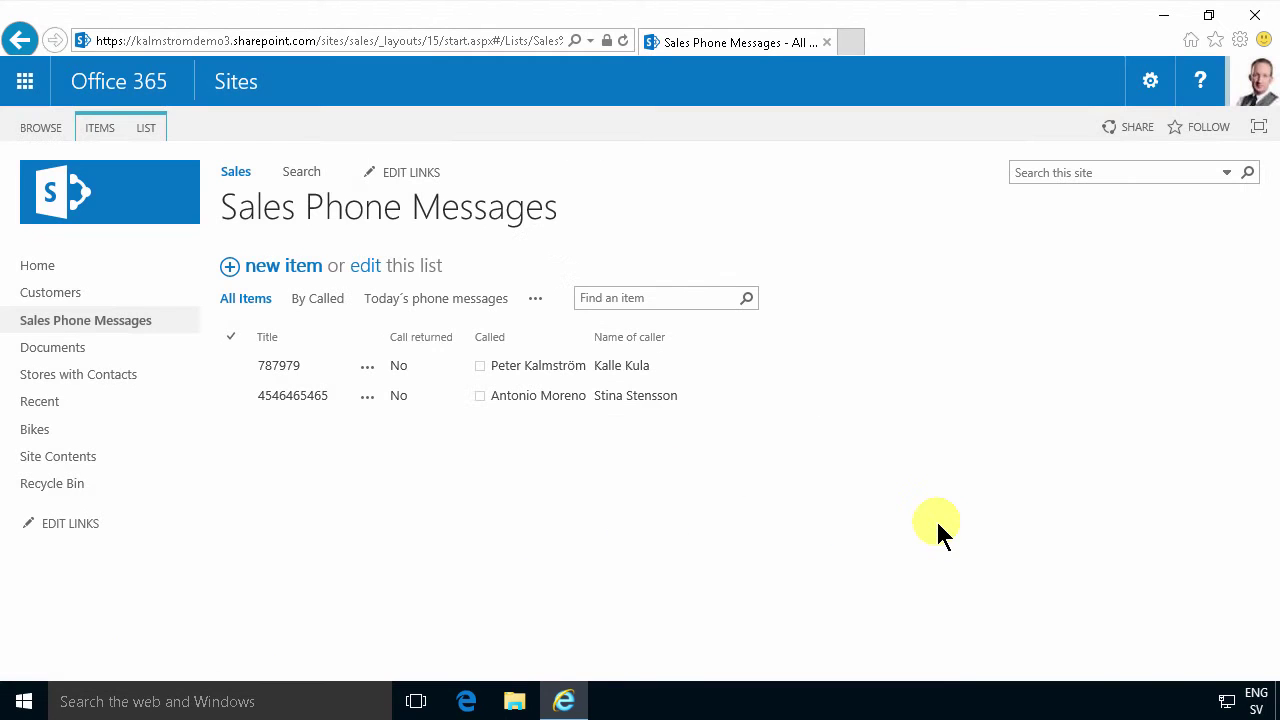
click(146, 128)
Step: Open the Contoso Department column's settings from the Sales Phone Messages list settings
click(1024, 181)
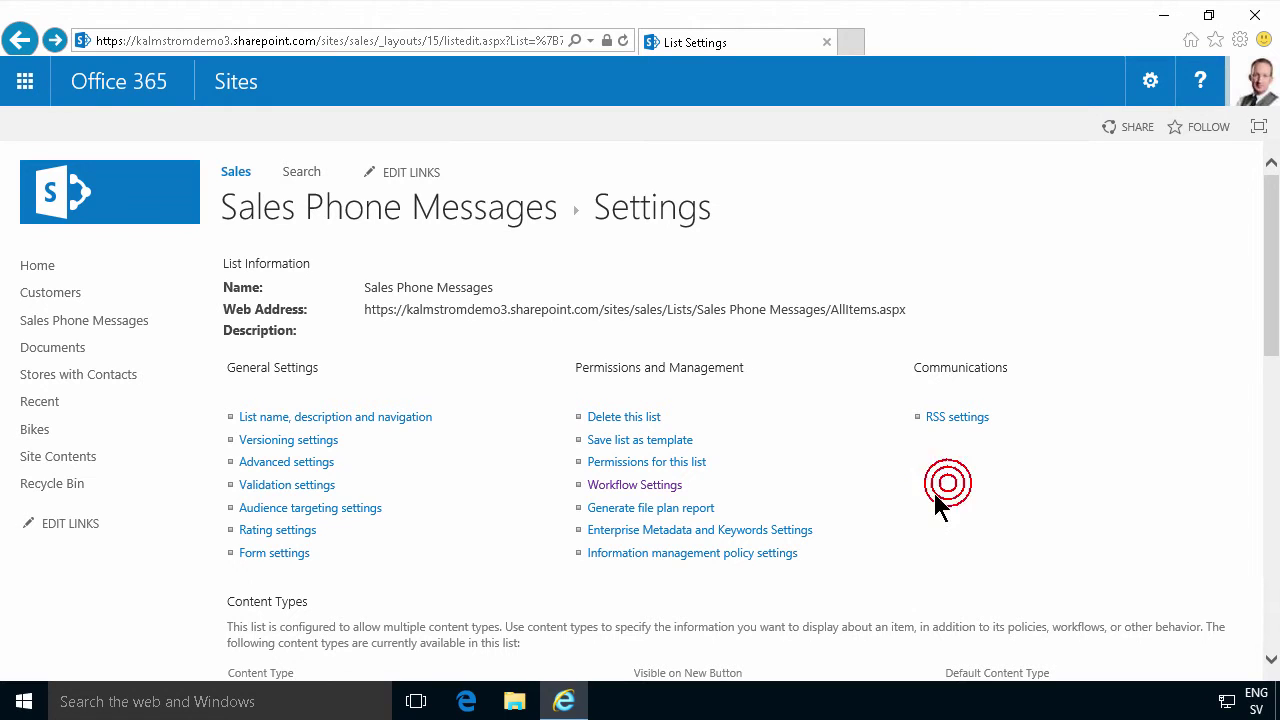
scroll(932, 489, down, 3)
scroll(932, 493, down, 2)
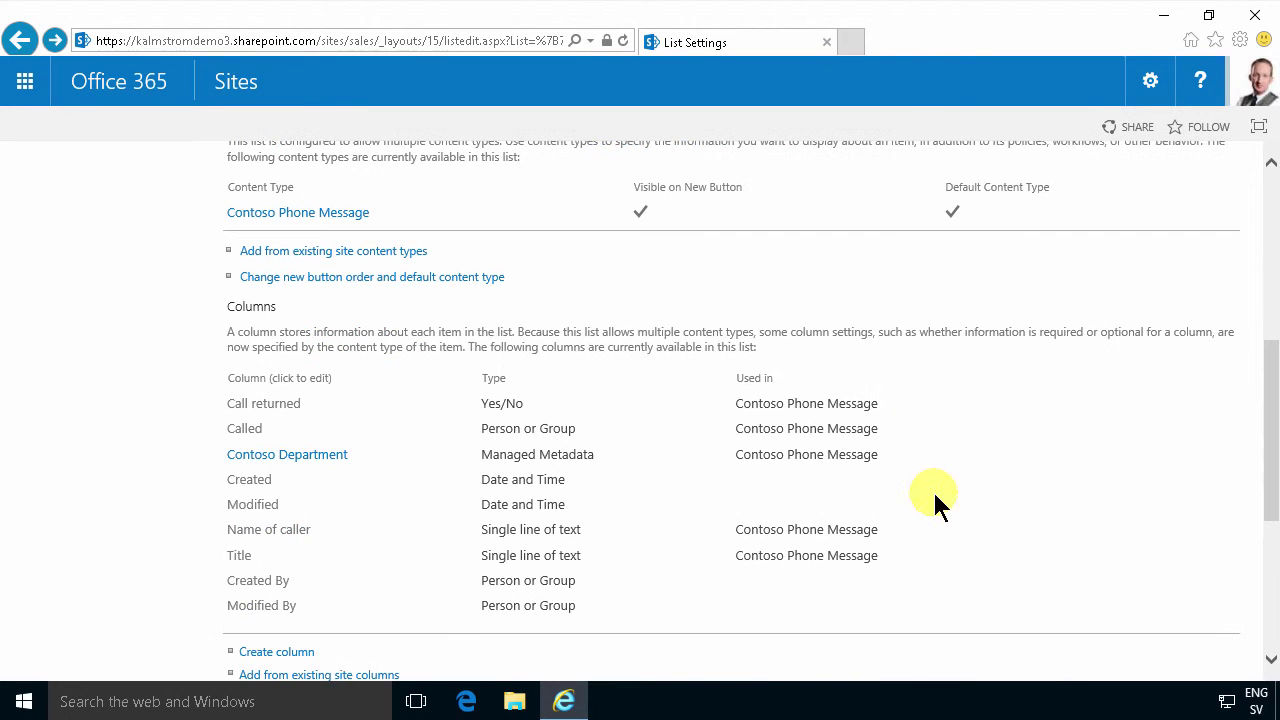
click(303, 455)
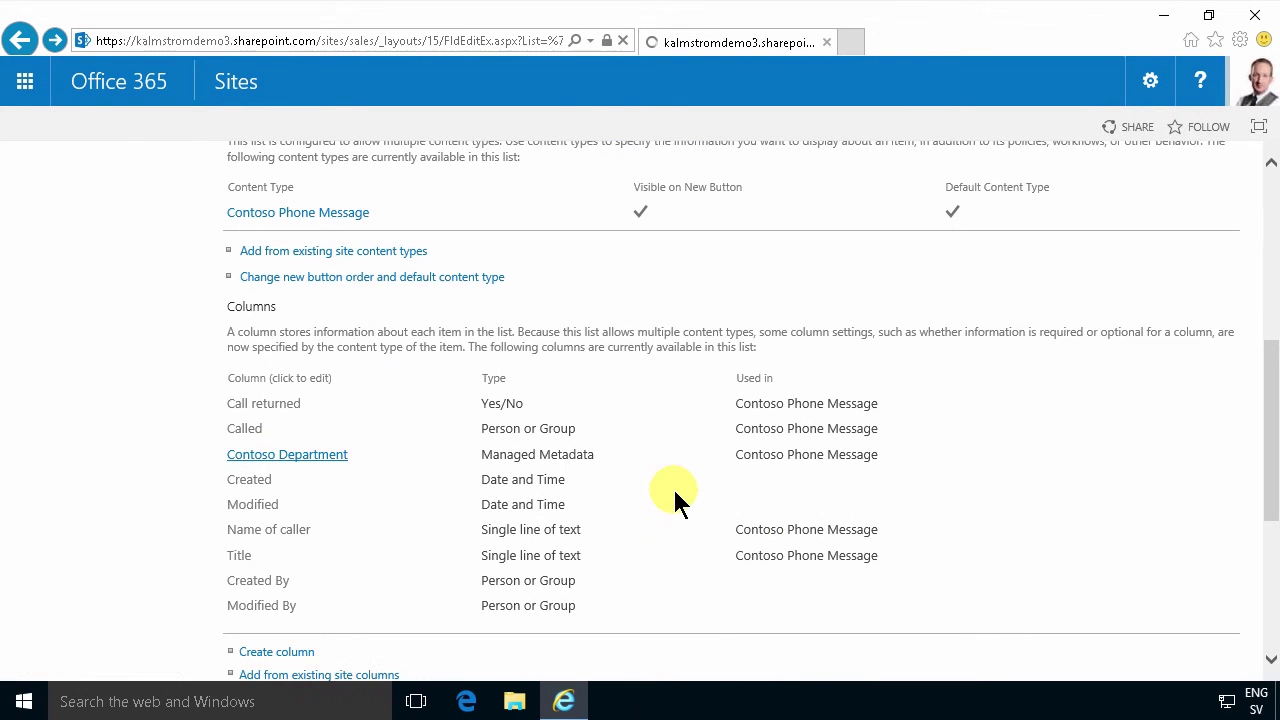
scroll(503, 451, down, 5)
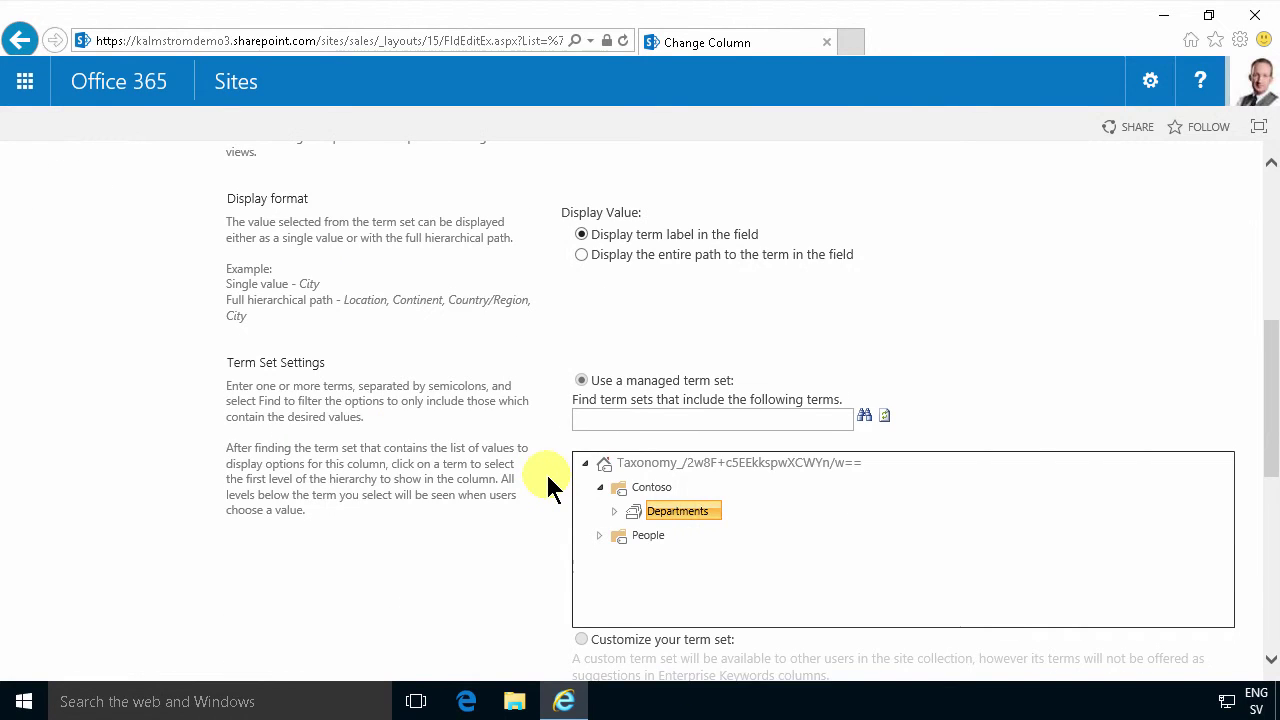
scroll(547, 475, down, 3)
scroll(545, 471, down, 2)
Step: Make Sales the column's default value, save it, and return to the list
click(640, 530)
text(sale)
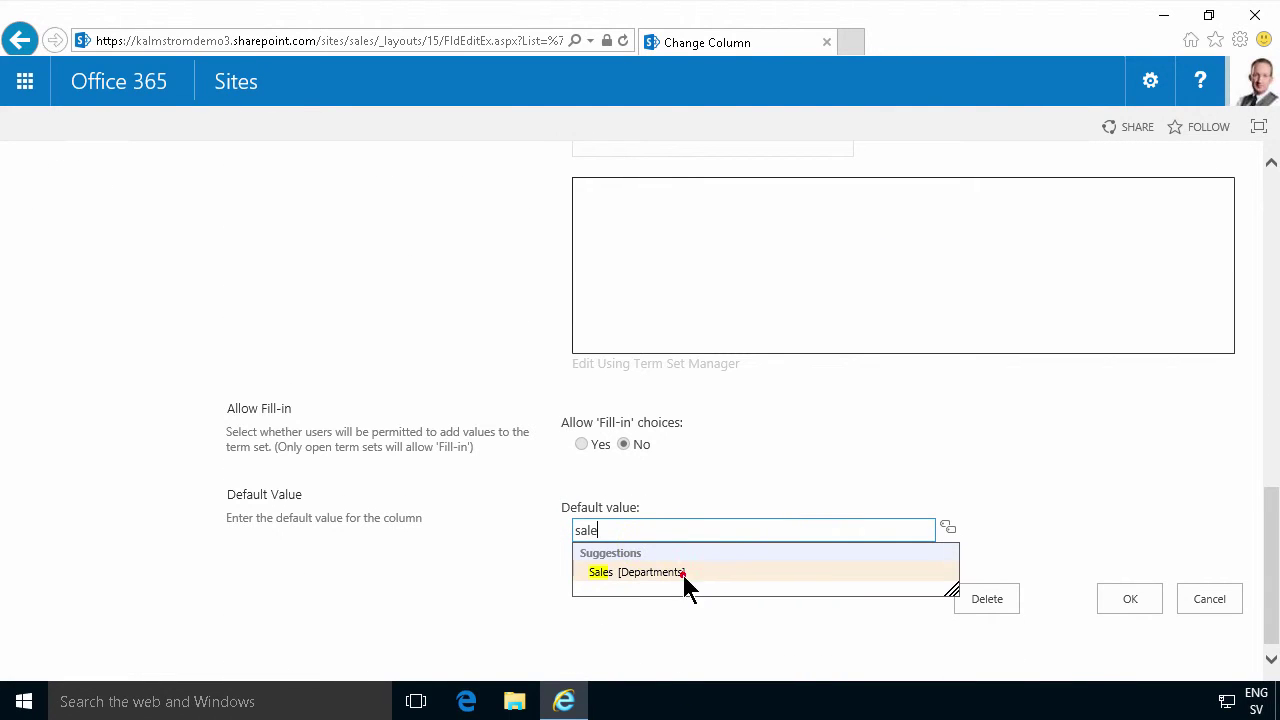
click(707, 573)
click(1123, 600)
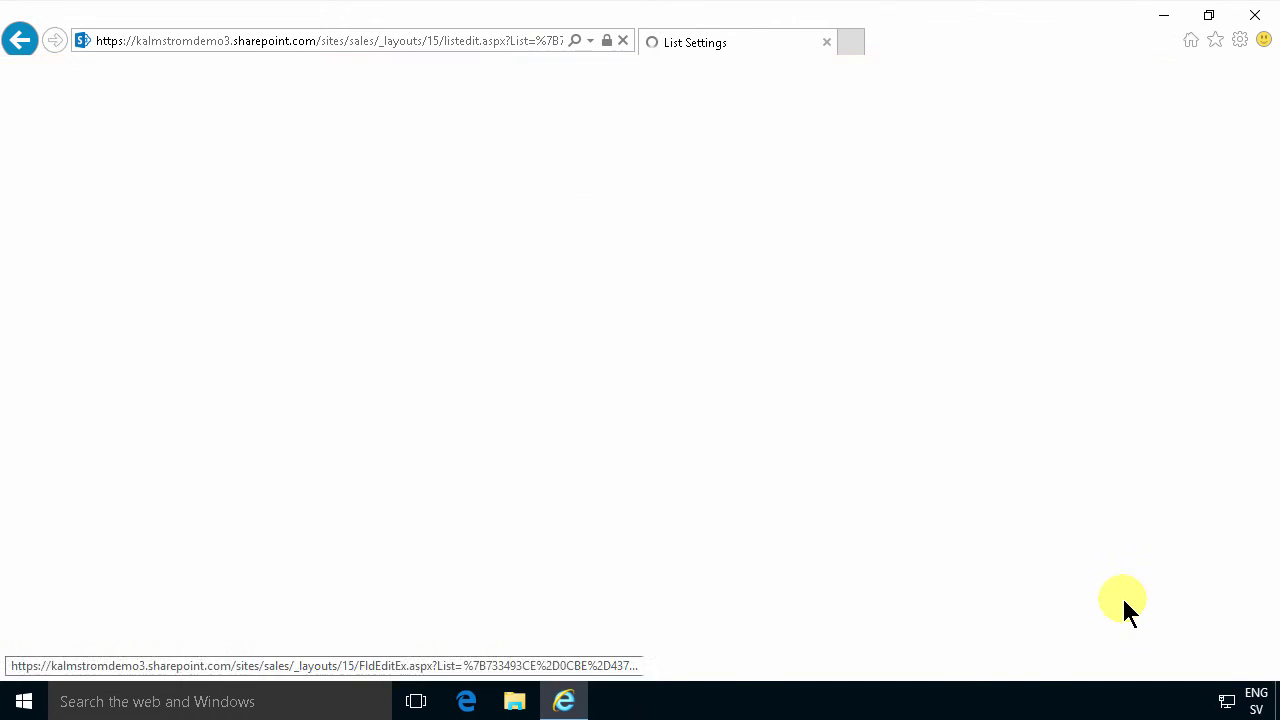
click(292, 224)
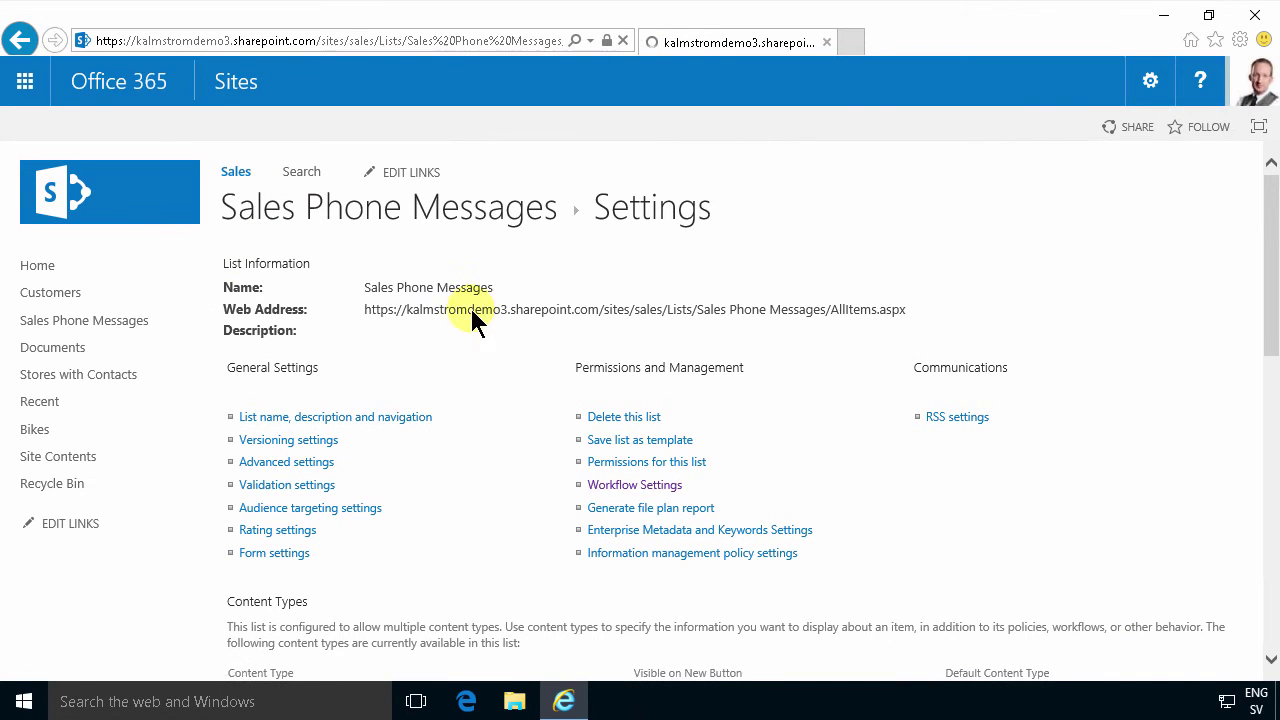
Step: Check a new item's Sales default, then add Contoso Department to the All Items view
click(300, 268)
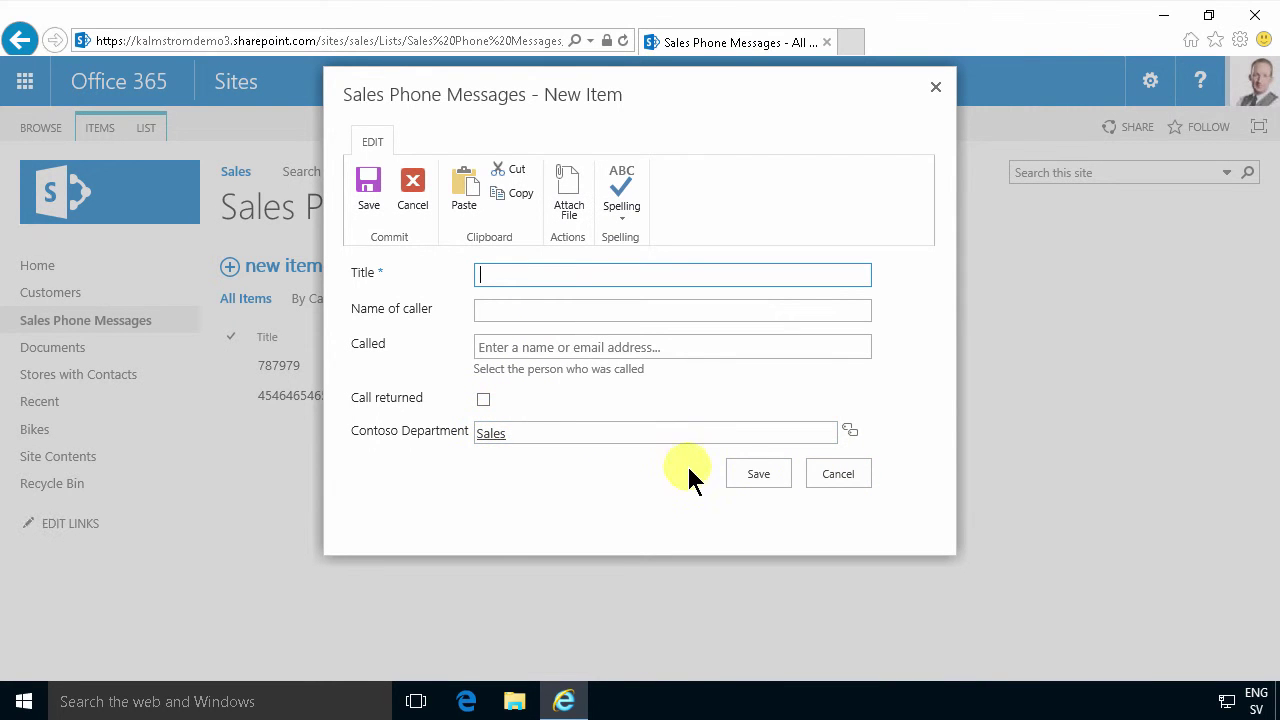
click(836, 476)
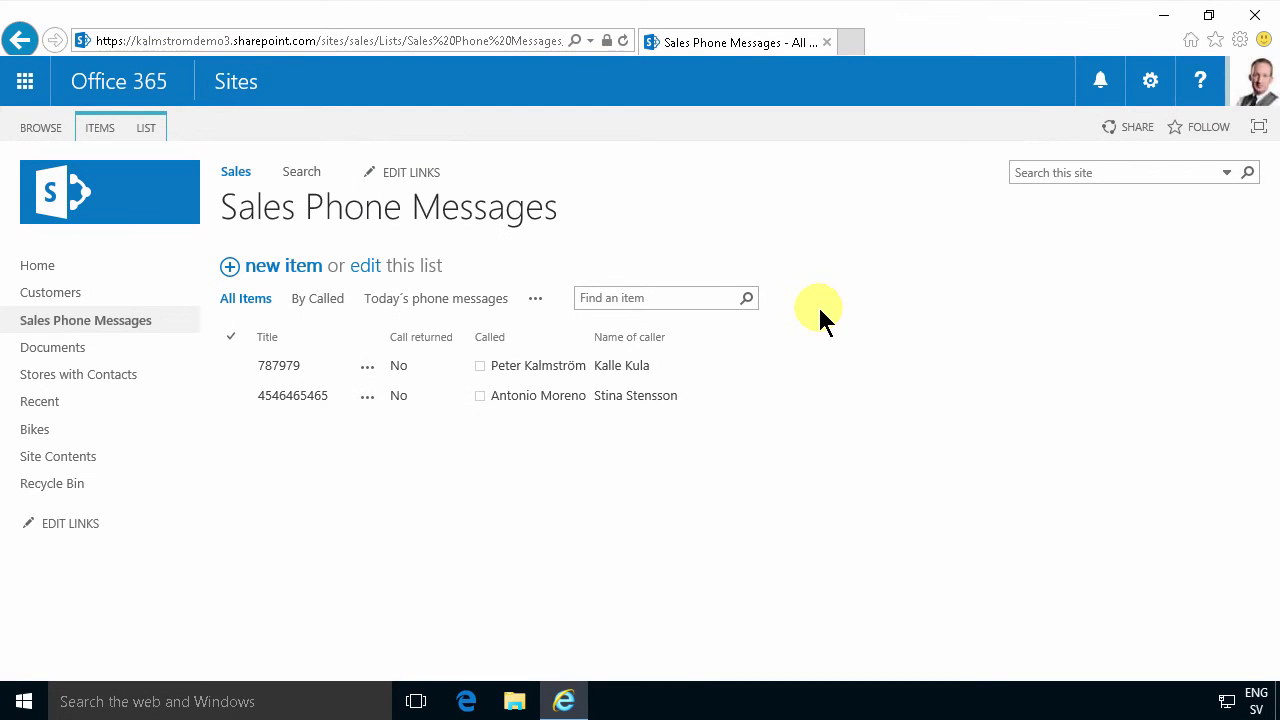
click(535, 298)
click(567, 360)
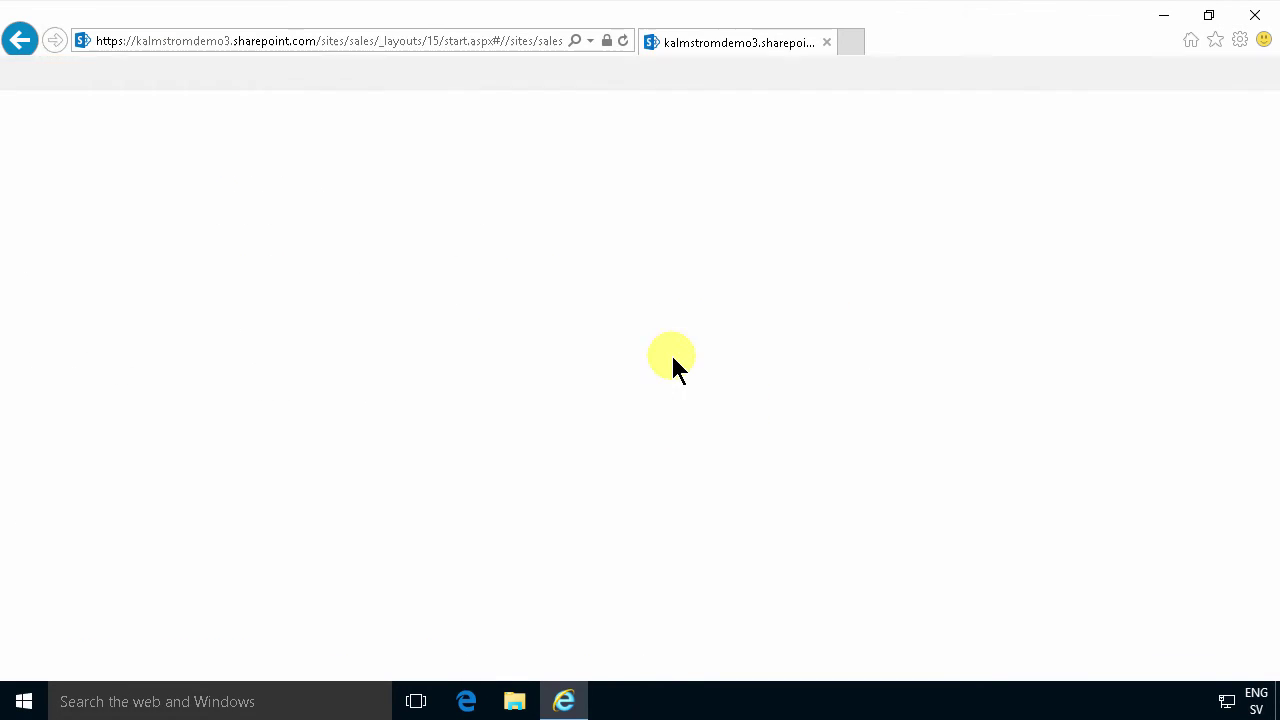
scroll(705, 480, down, 3)
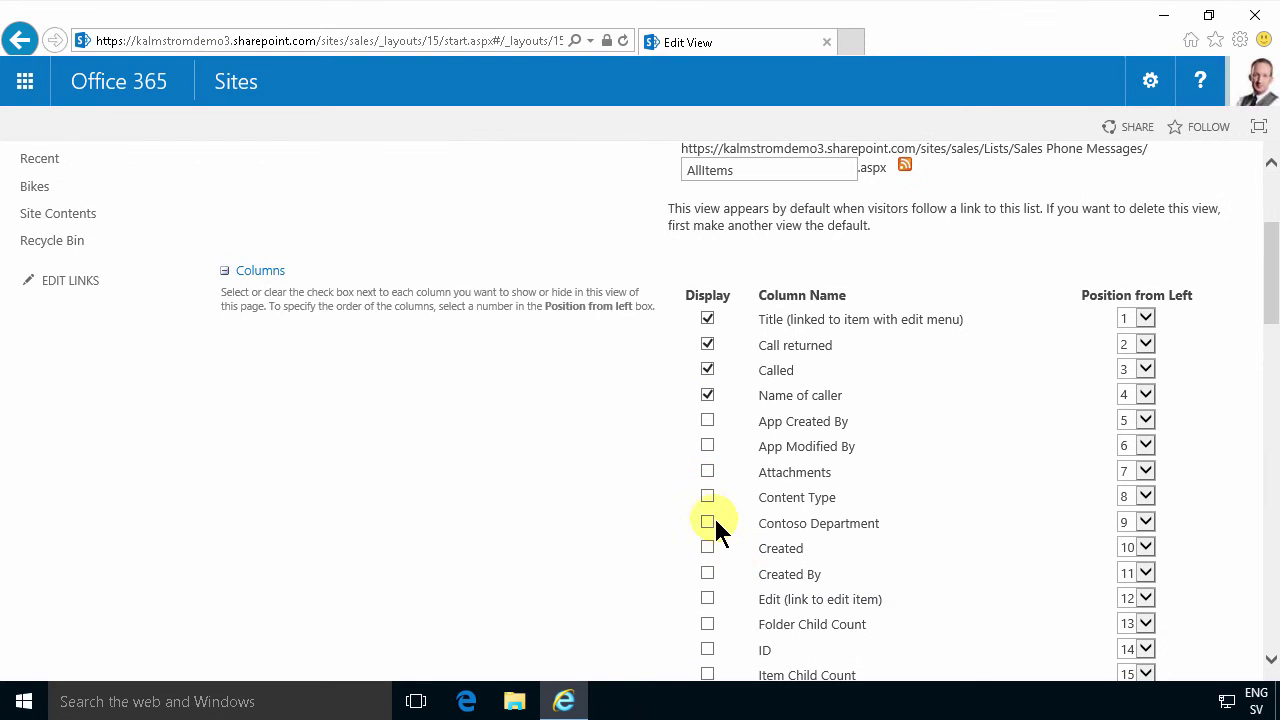
scroll(709, 520, up, 3)
click(1122, 264)
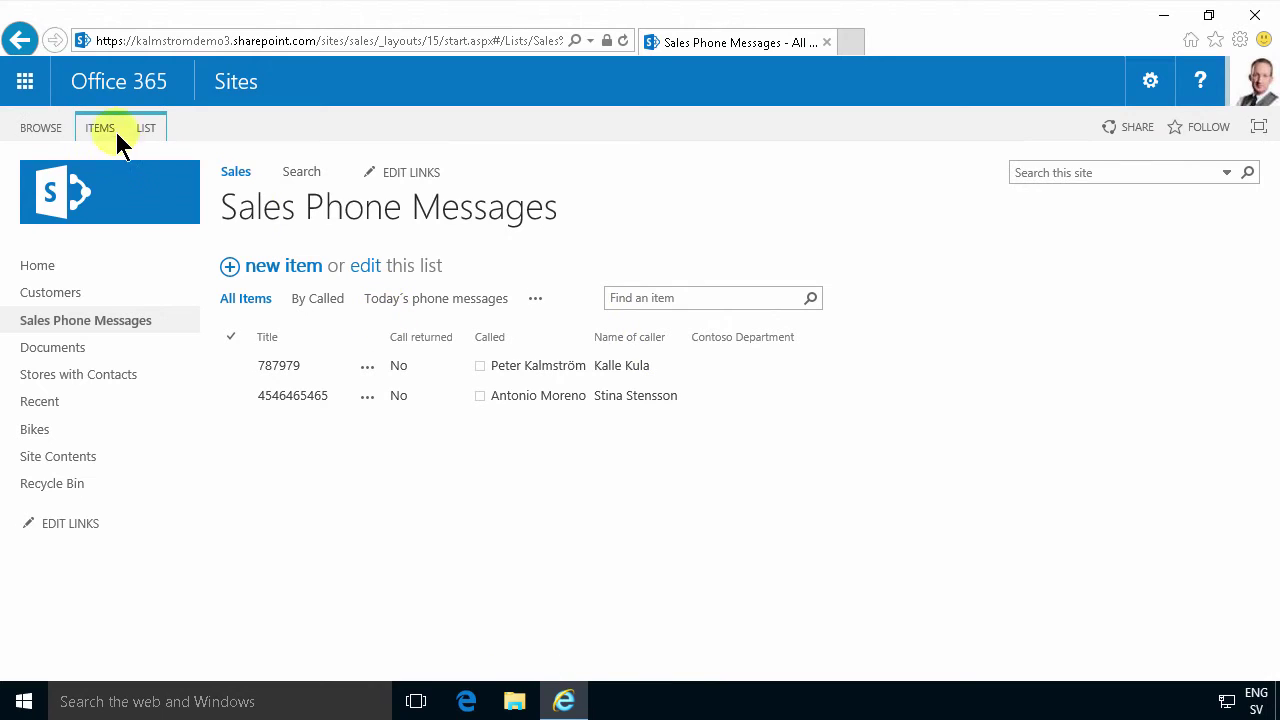
Step: In Quick Edit, set row 1's Contoso Department to Sales and fill it down to row 2
click(118, 128)
click(143, 127)
click(66, 172)
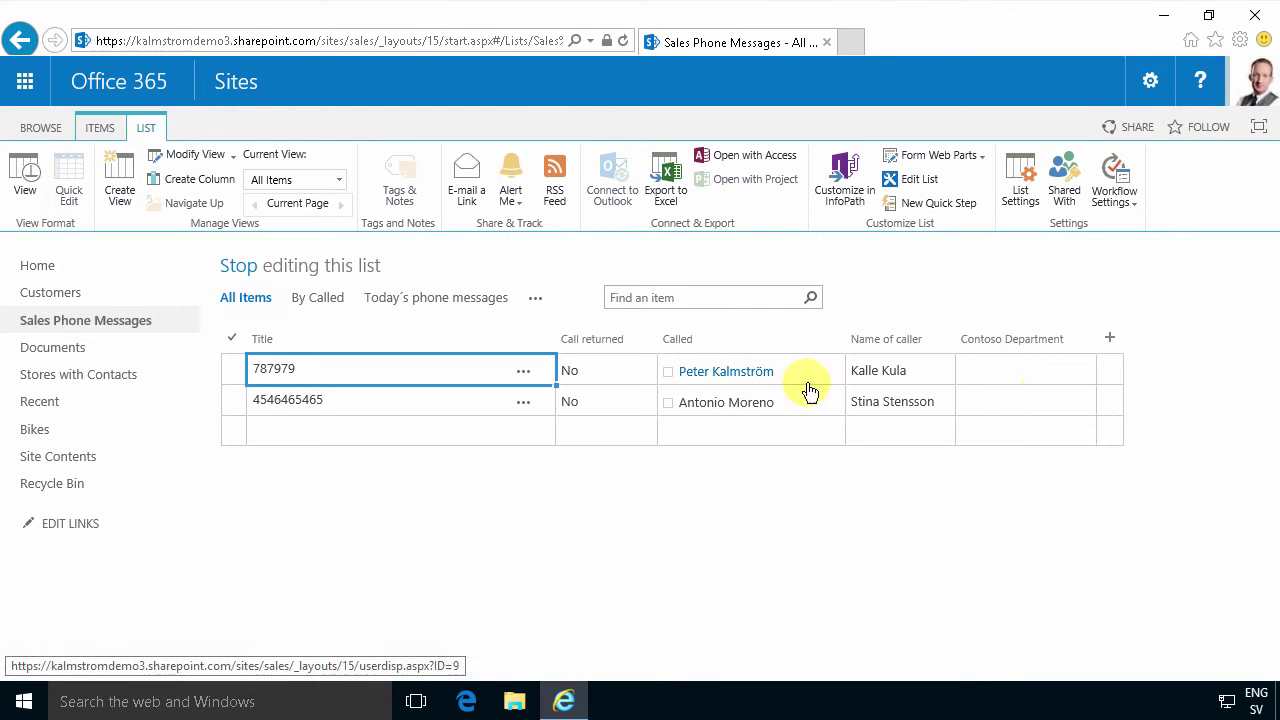
click(1021, 370)
text(sa)
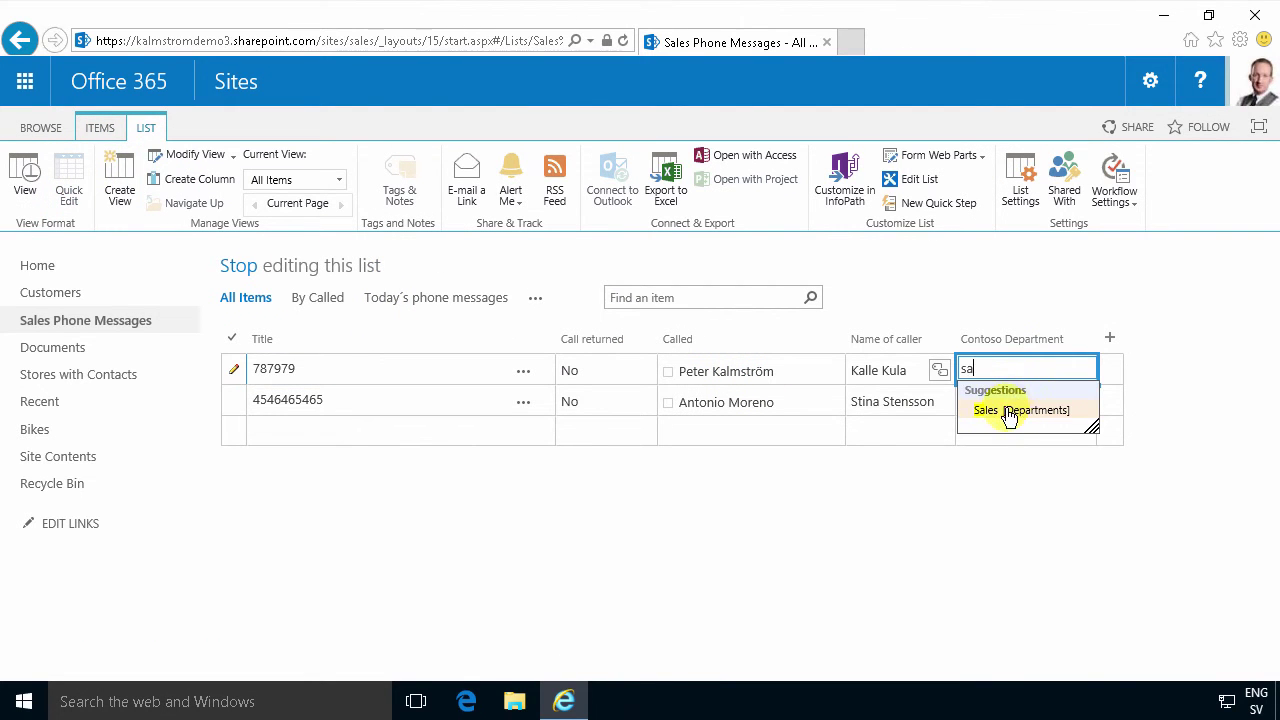
click(1003, 410)
click(986, 364)
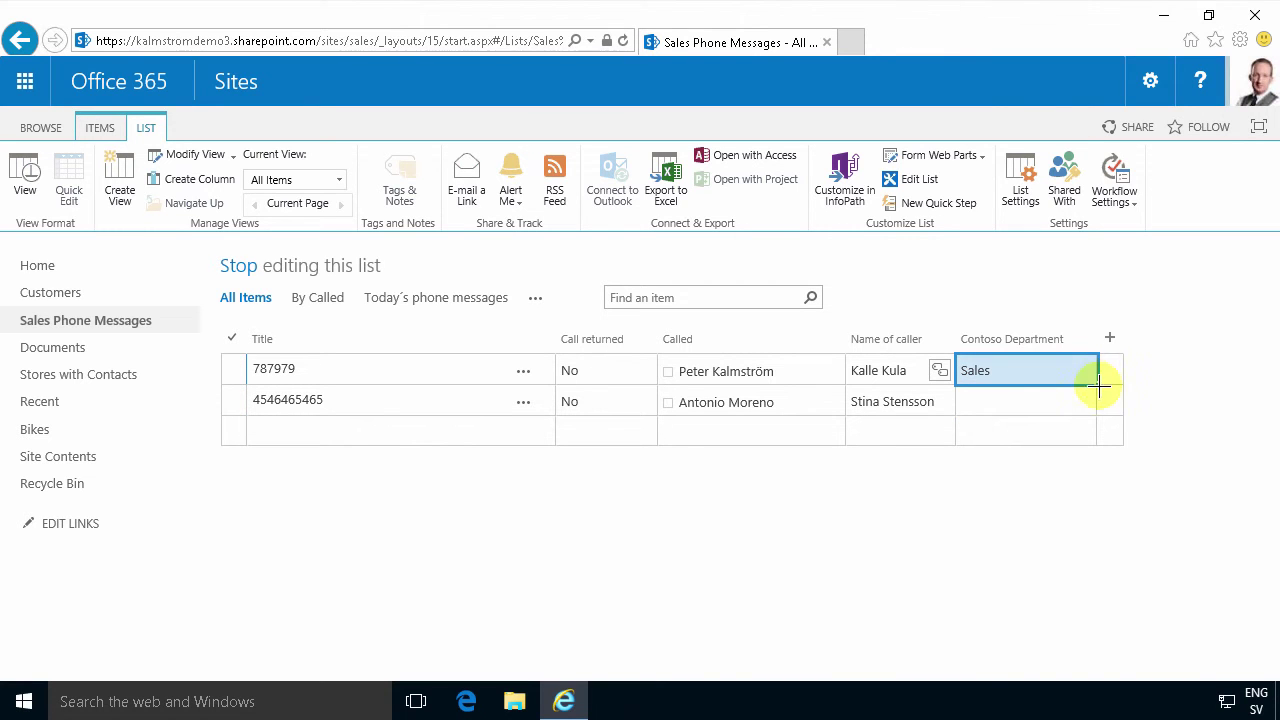
drag(1098, 386, 1078, 406)
click(1033, 434)
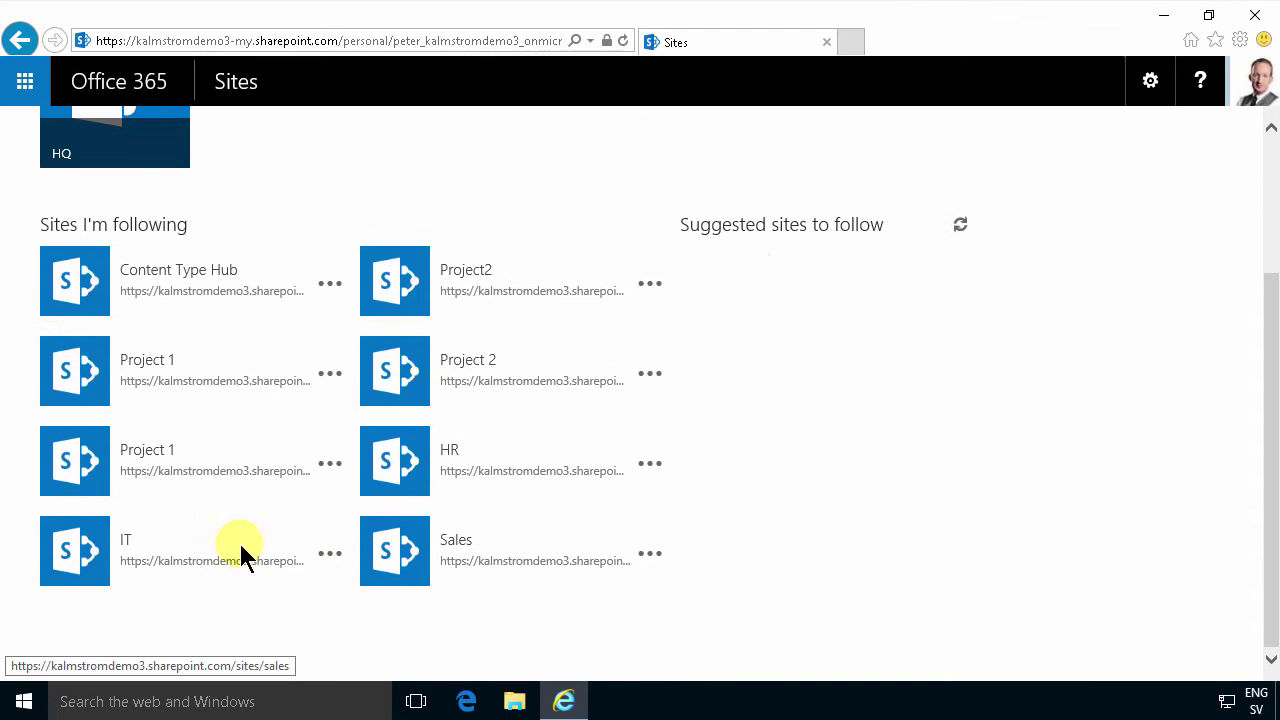
Step: Open IT Phone Messages on the IT site and add Contoso Department to its All Items view
click(125, 540)
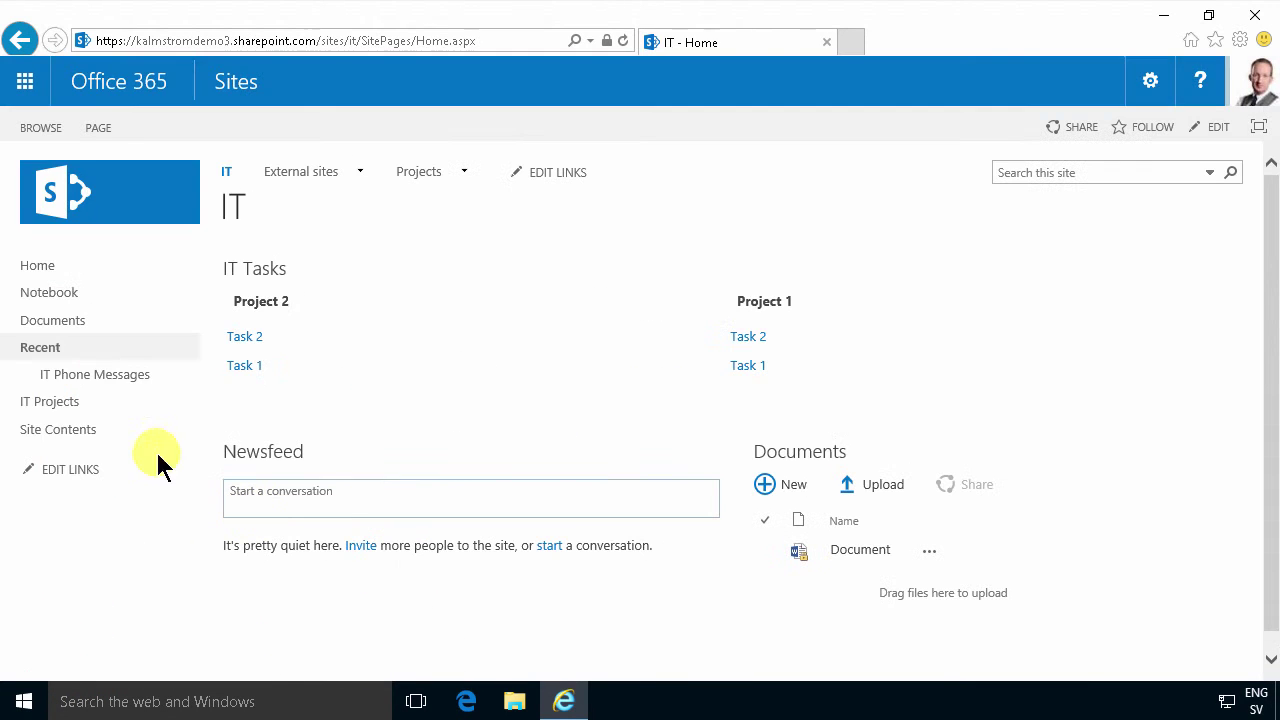
click(98, 374)
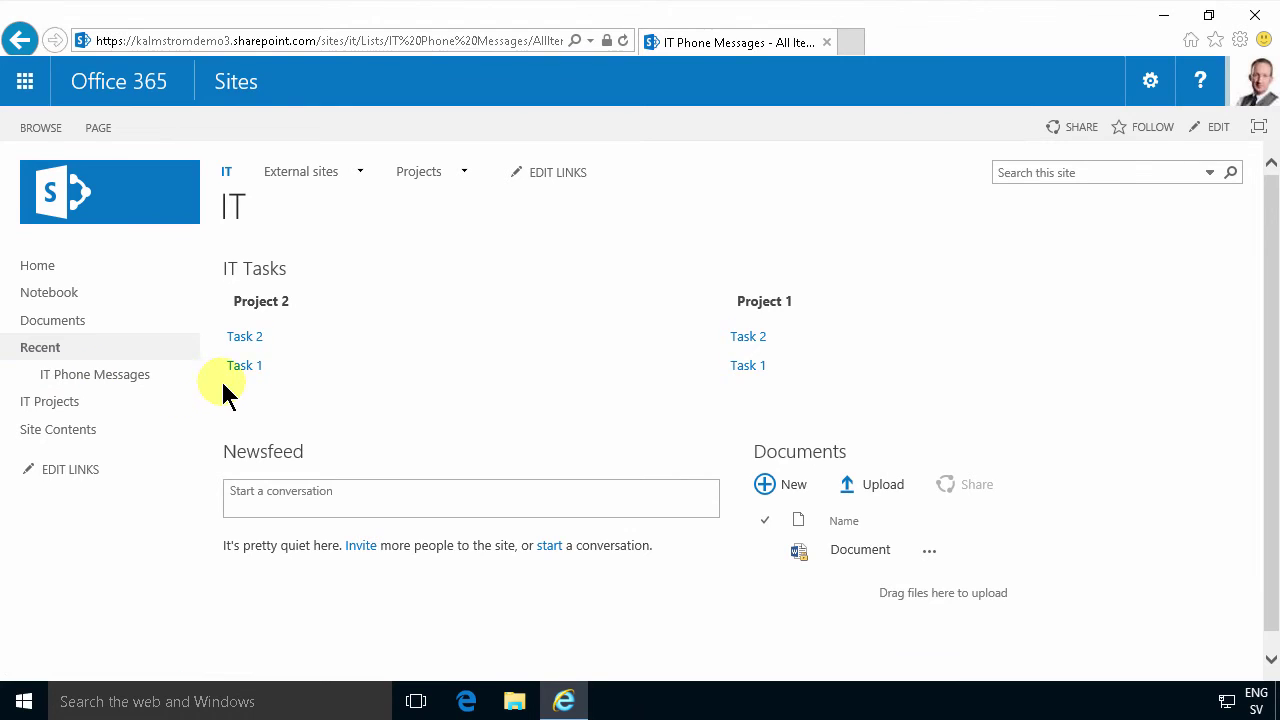
click(535, 298)
click(594, 366)
scroll(855, 460, down, 3)
scroll(862, 486, down, 1)
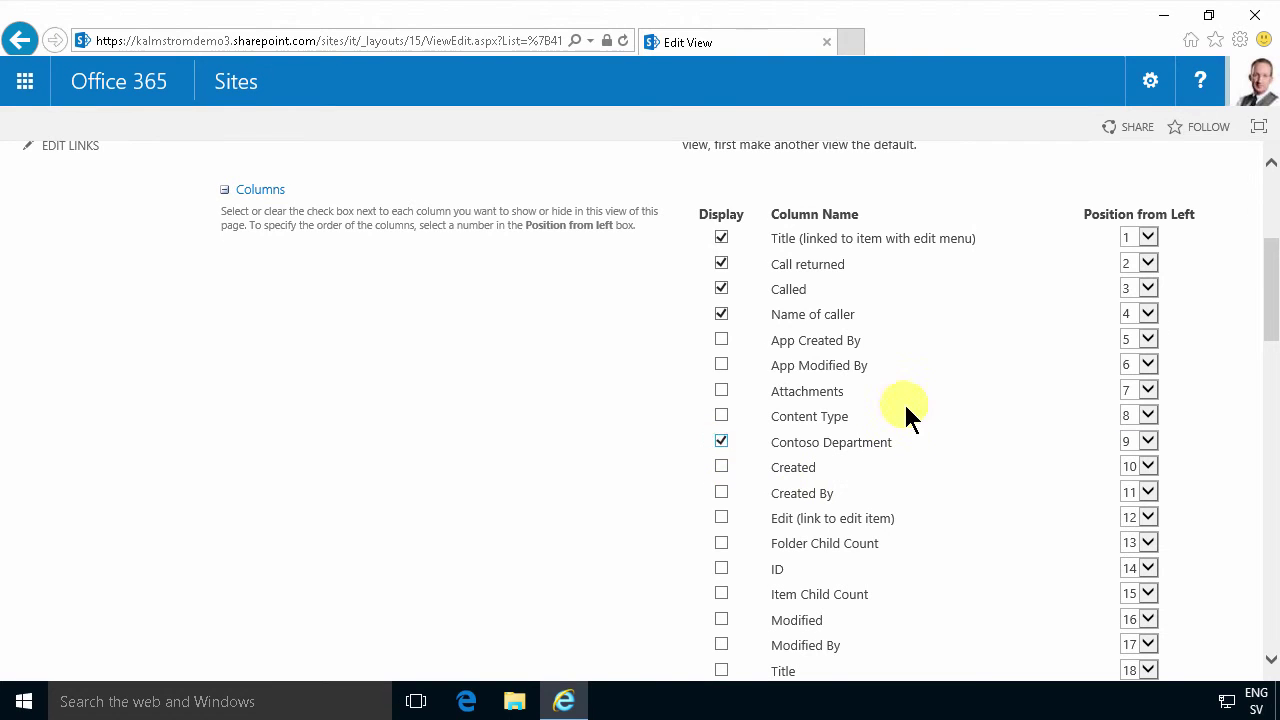
scroll(743, 448, up, 4)
click(1115, 267)
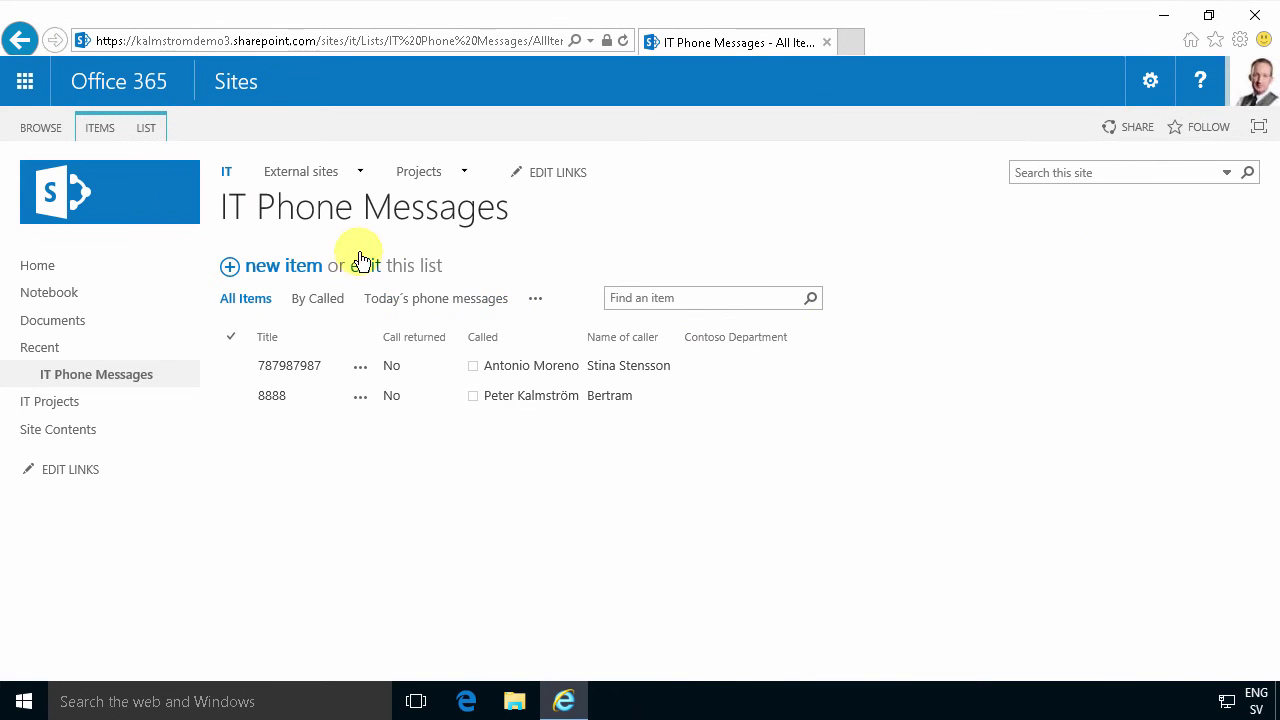
Step: In Quick Edit, tag row 1's Contoso Department as IT and fill it down to row 2
click(365, 264)
click(1014, 366)
click(1008, 366)
text(IT)
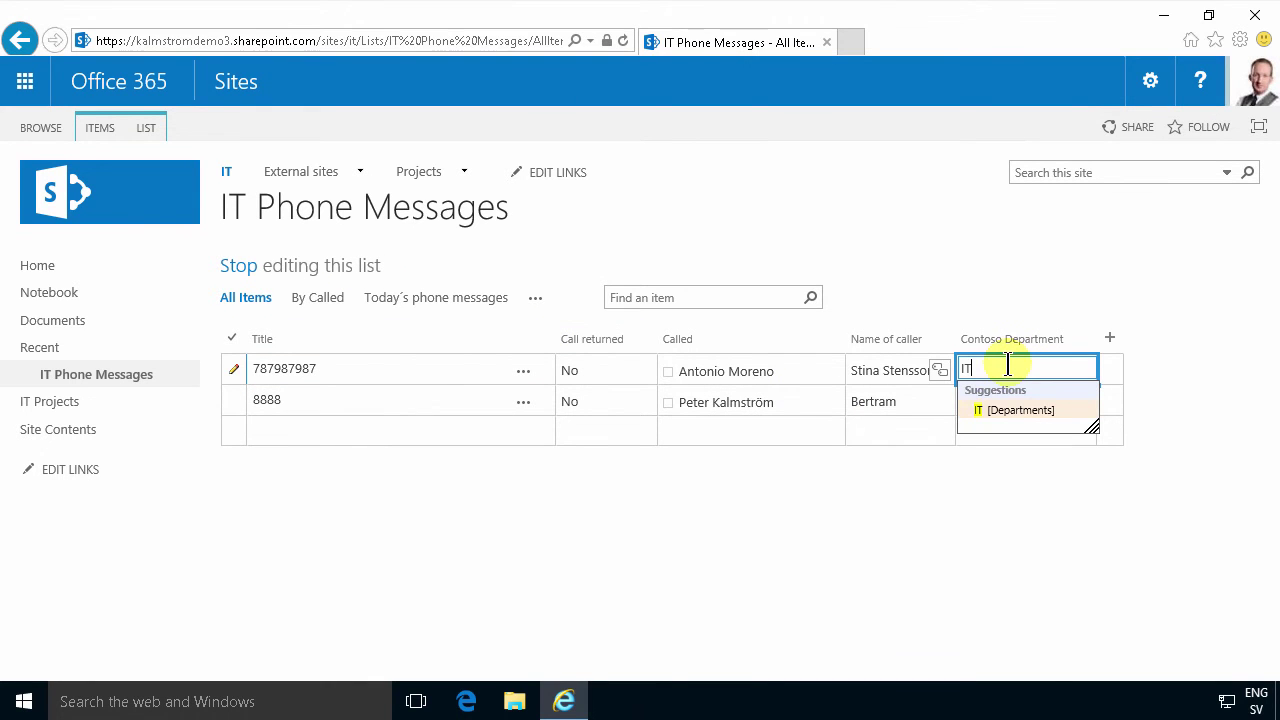
click(1020, 410)
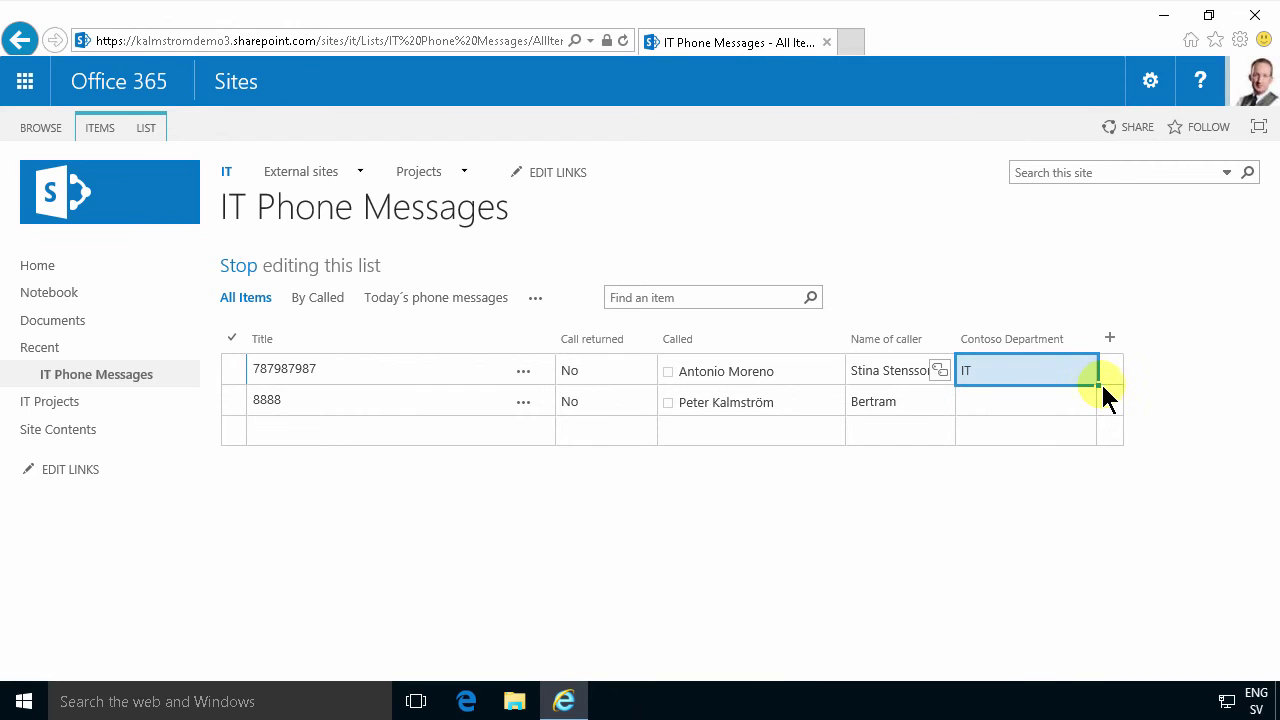
drag(1098, 384, 1086, 408)
click(437, 430)
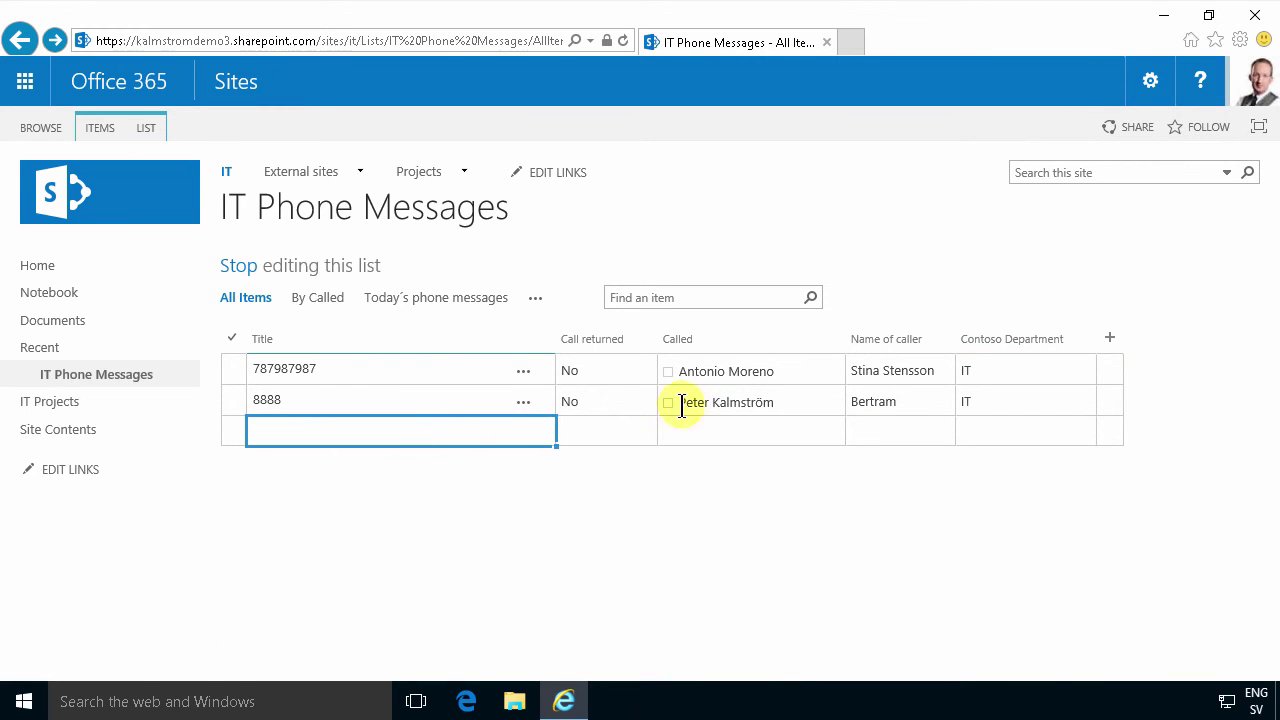
click(240, 266)
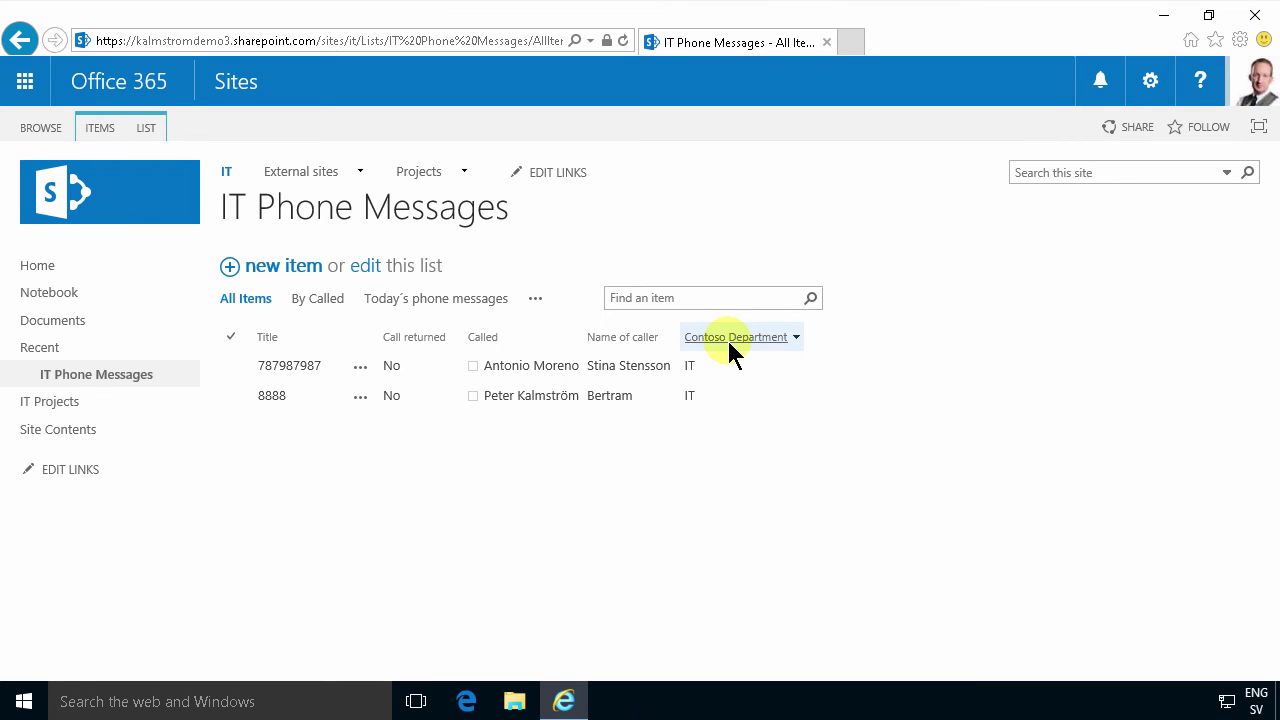
Step: Open the Contoso Department column's settings from the IT Phone Messages list settings
click(146, 127)
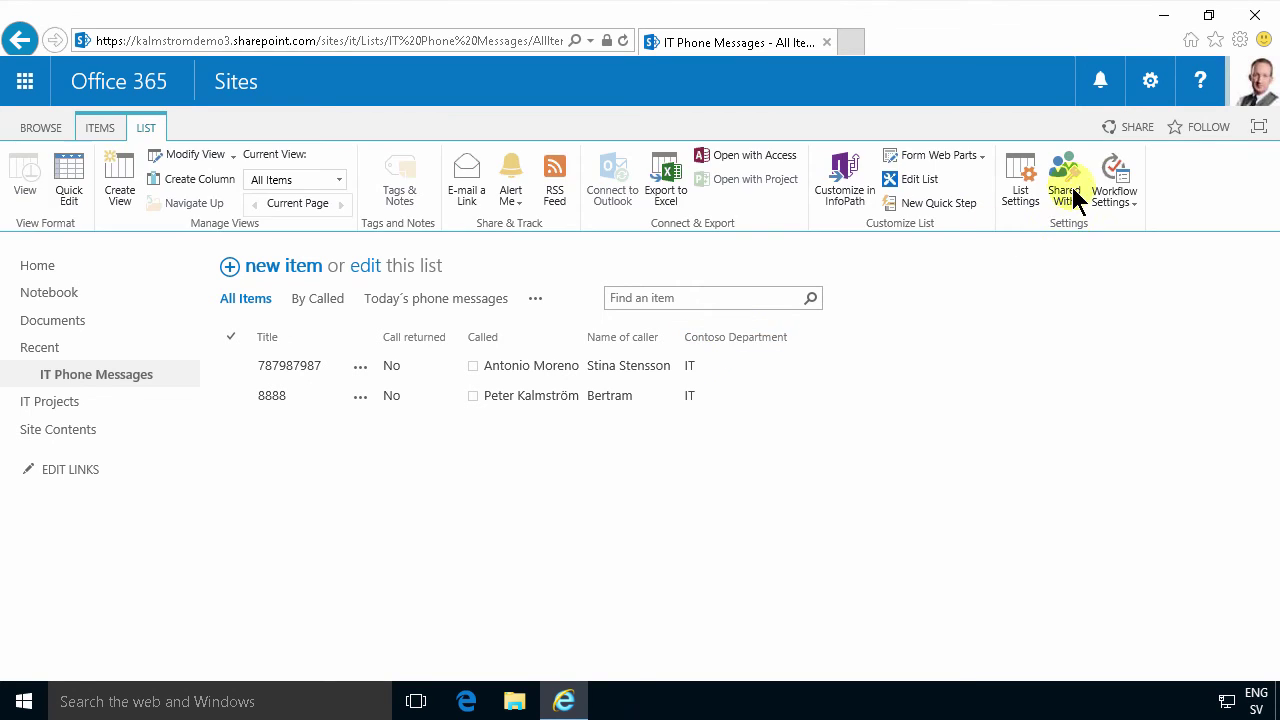
click(1033, 176)
scroll(663, 471, down, 3)
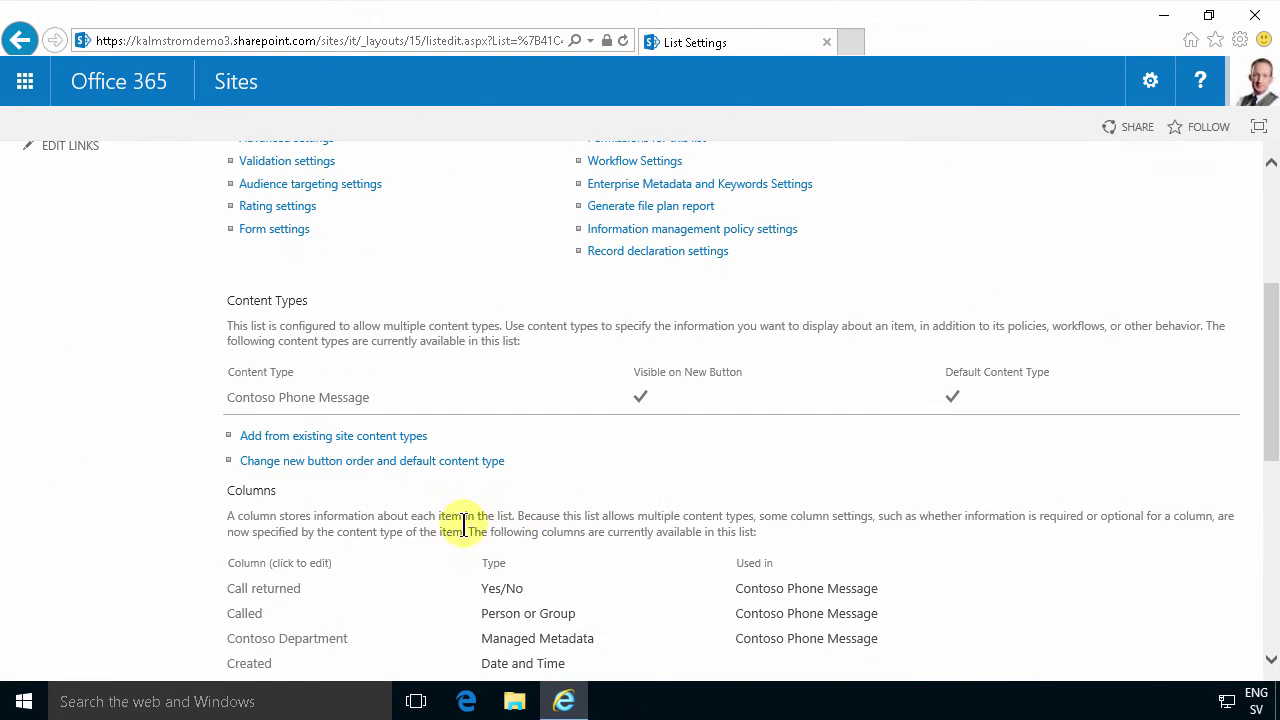
scroll(446, 560, down, 2)
click(309, 395)
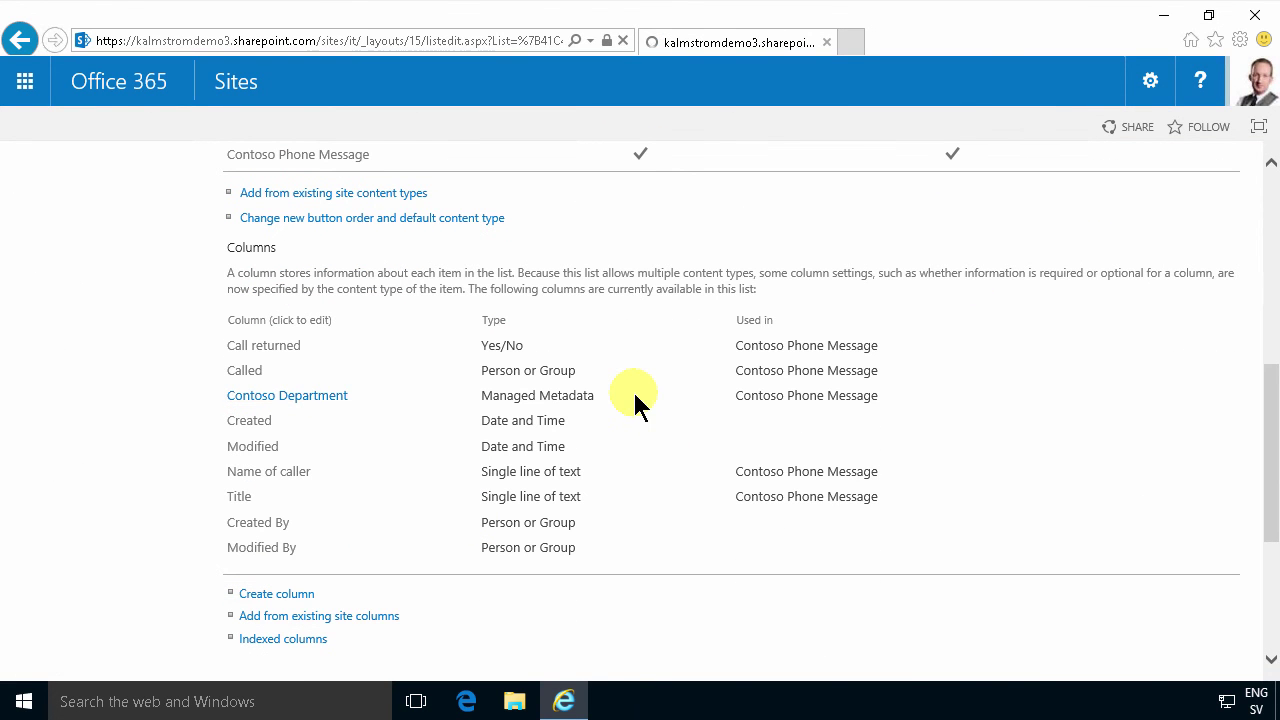
Step: Set the column's default value to the IT department term and save
scroll(620, 430, down, 8)
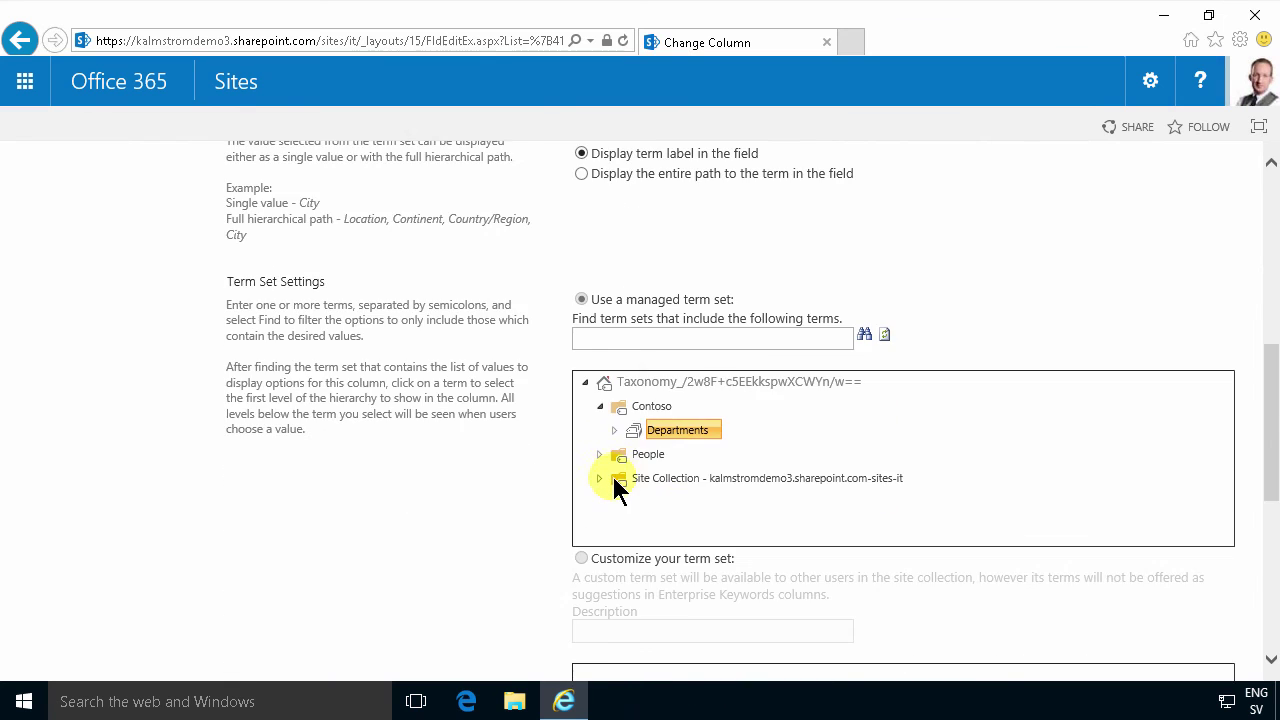
scroll(1262, 449, down, 3)
click(718, 518)
click(719, 516)
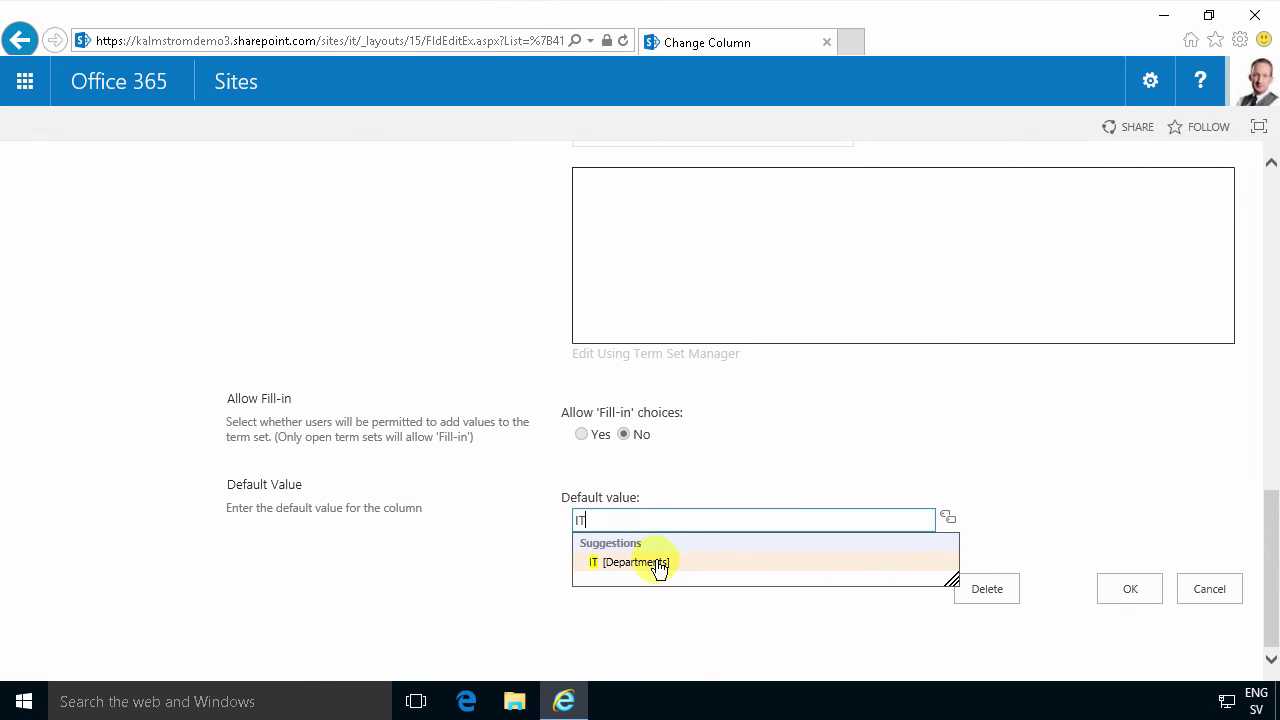
click(655, 560)
click(1137, 589)
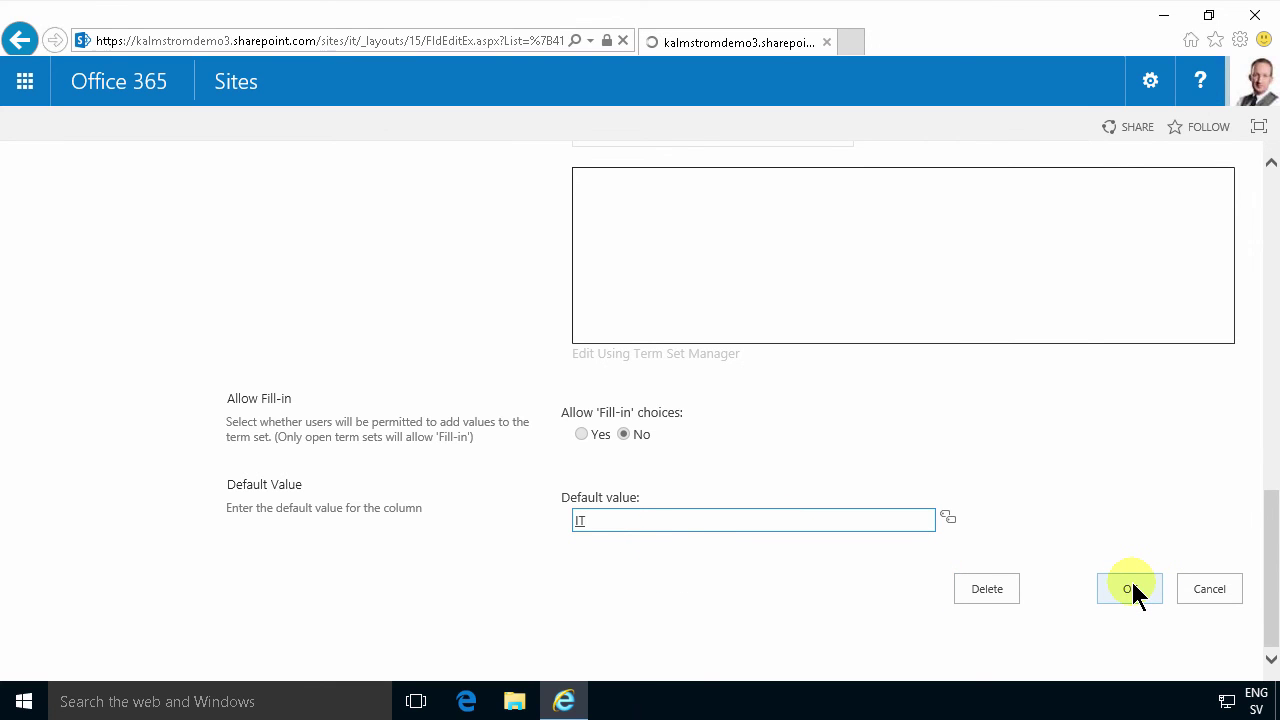